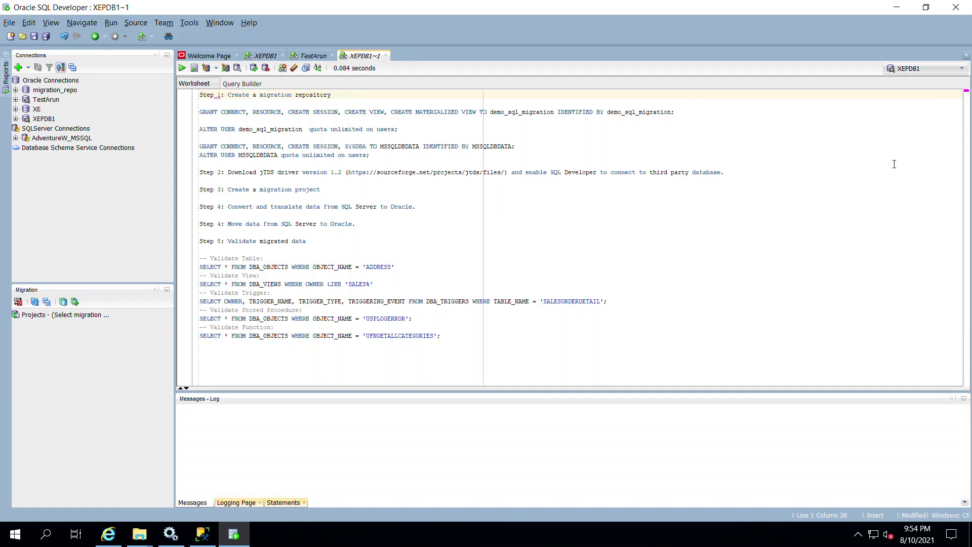
Step: Select the AdventureWorksLT2019 database in SSMS Object Explorer, then minimize SSMS
click(202, 534)
click(30, 151)
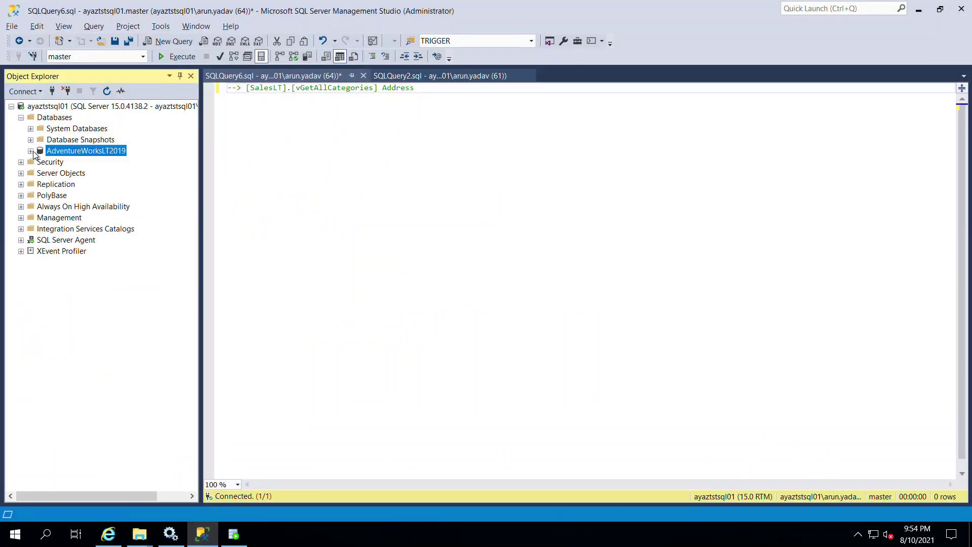
click(208, 181)
click(115, 151)
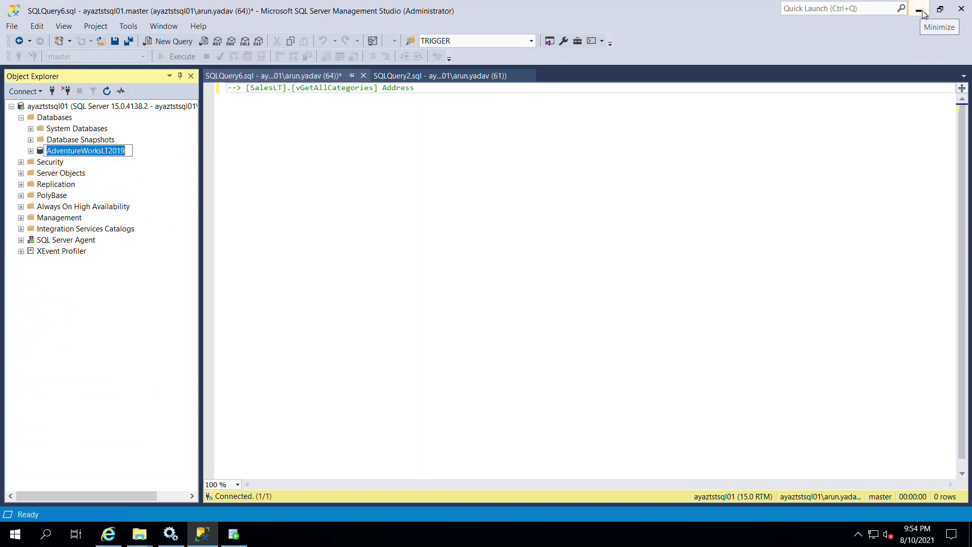
click(233, 534)
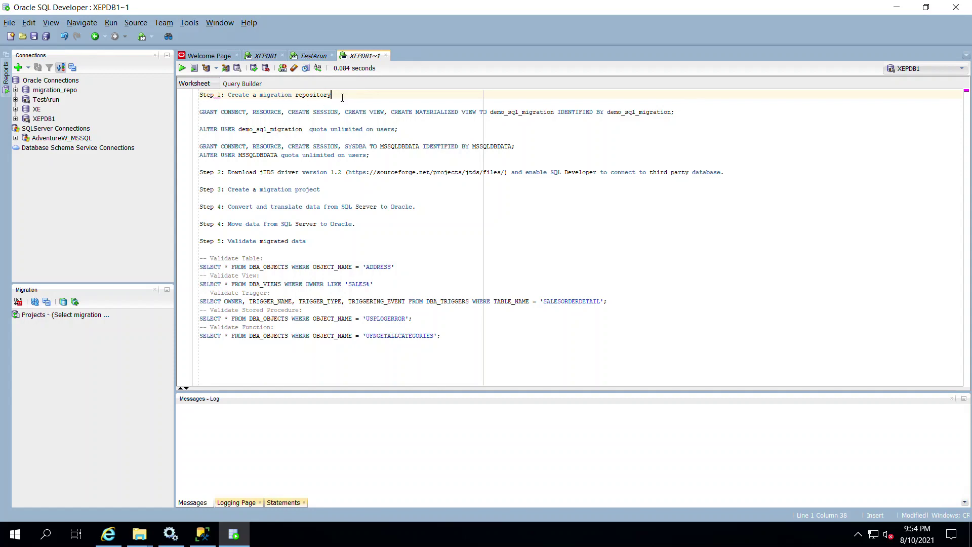
Step: Run the GRANT and unlimited USERS quota statements for demo_sql_migration
click(388, 112)
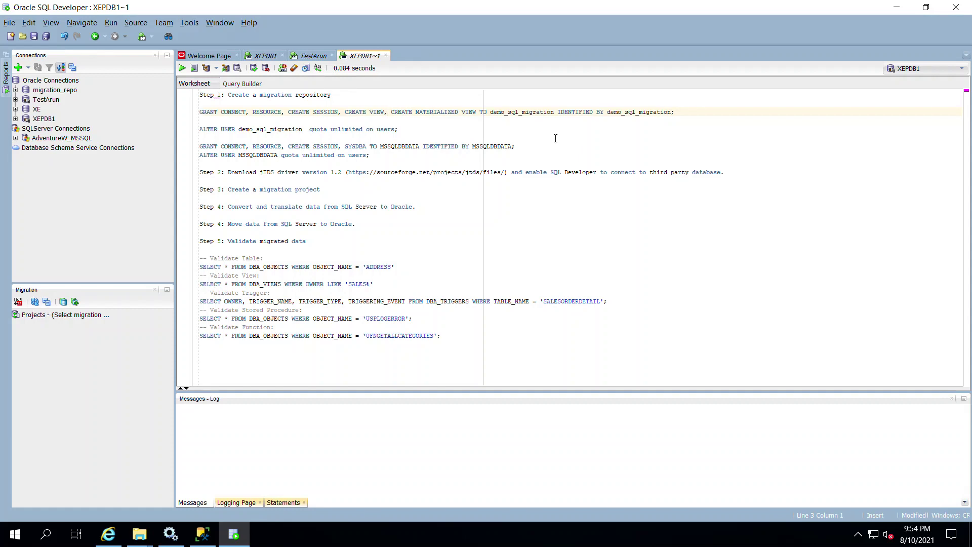
key(shift+End)
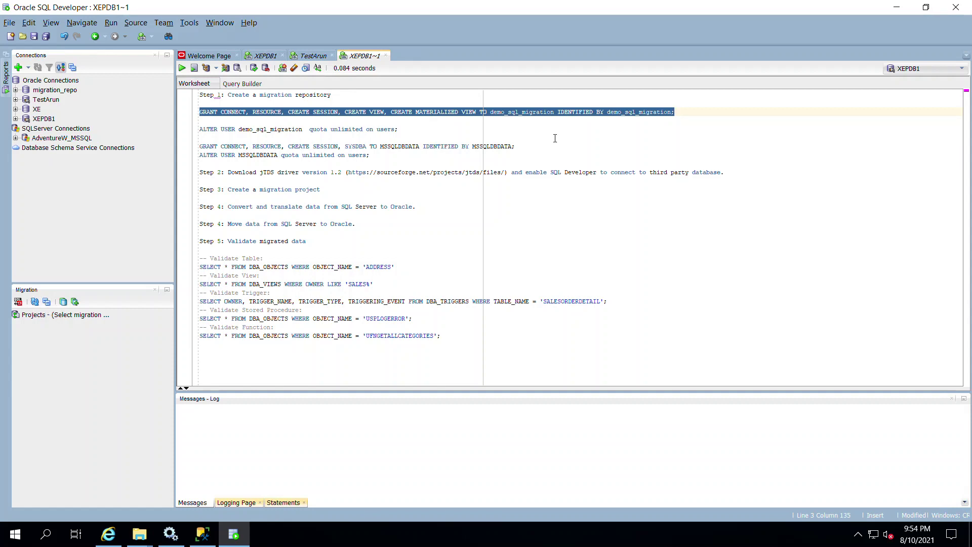
click(347, 112)
key(Home)
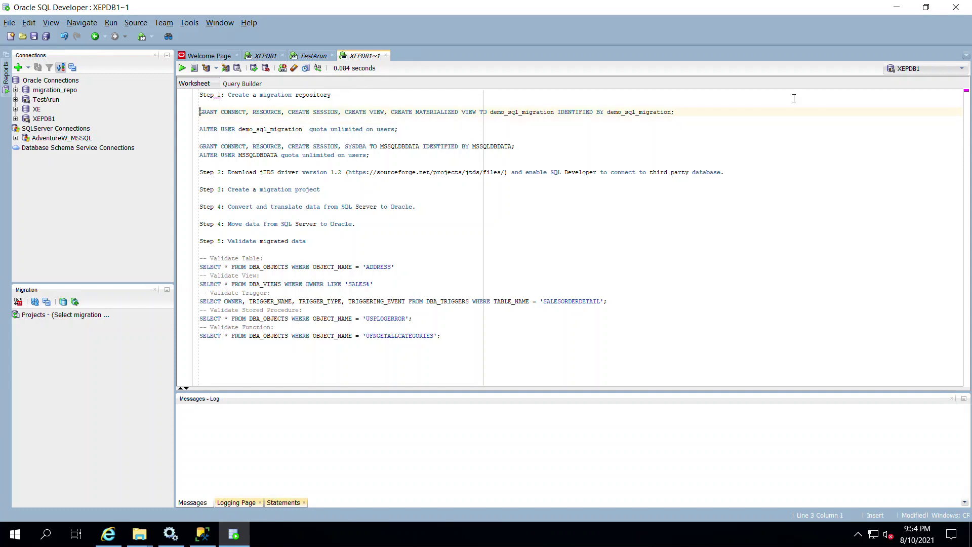
key(shift+End)
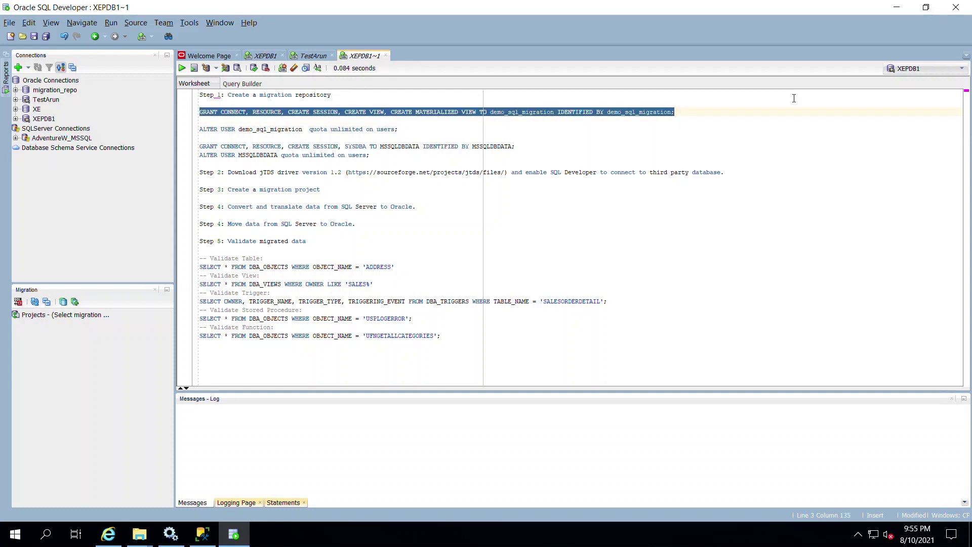
key(Home)
key(shift+End)
key(ctrl+Return)
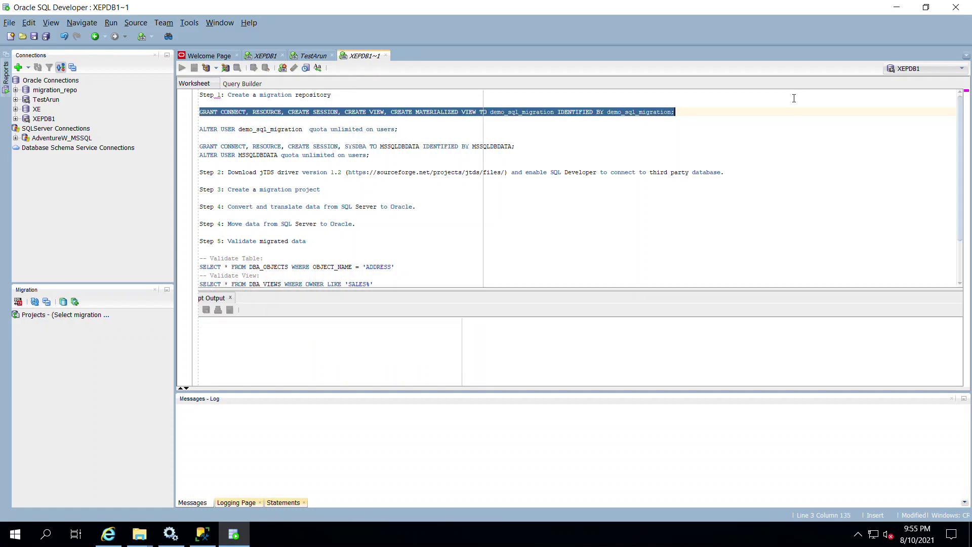
click(473, 132)
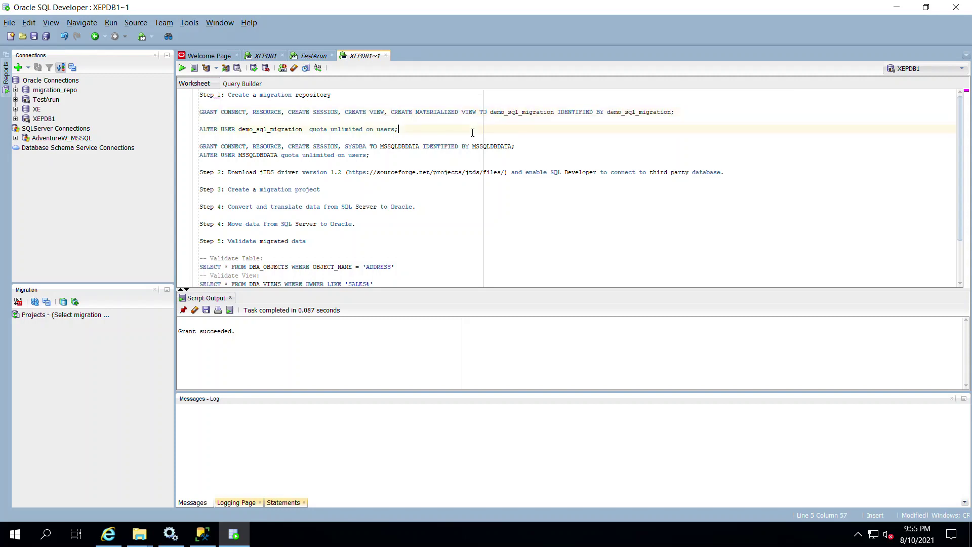
key(shift+Home)
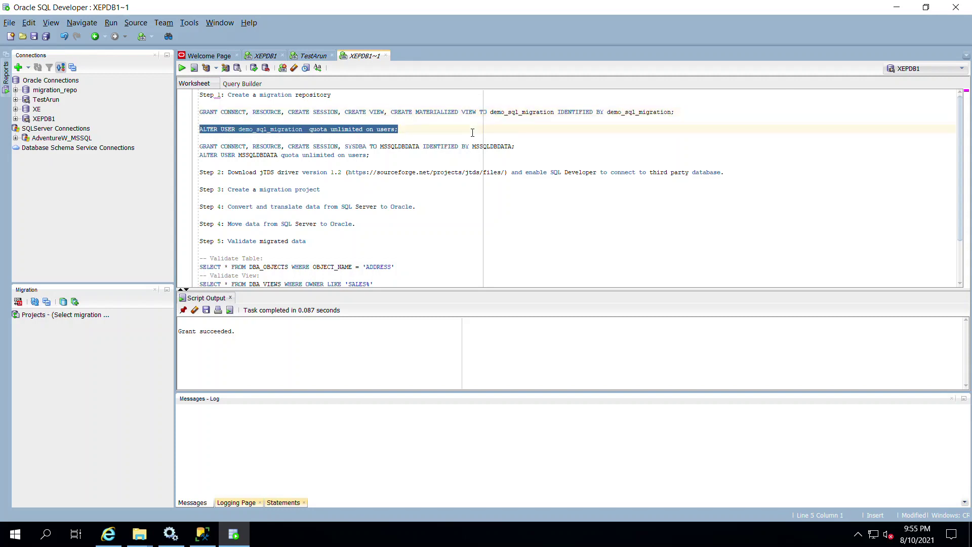
key(ctrl+Return)
Step: Run the GRANT and quota statements for MSSQLDBDATA, then select the name demo_sql_migration
click(423, 162)
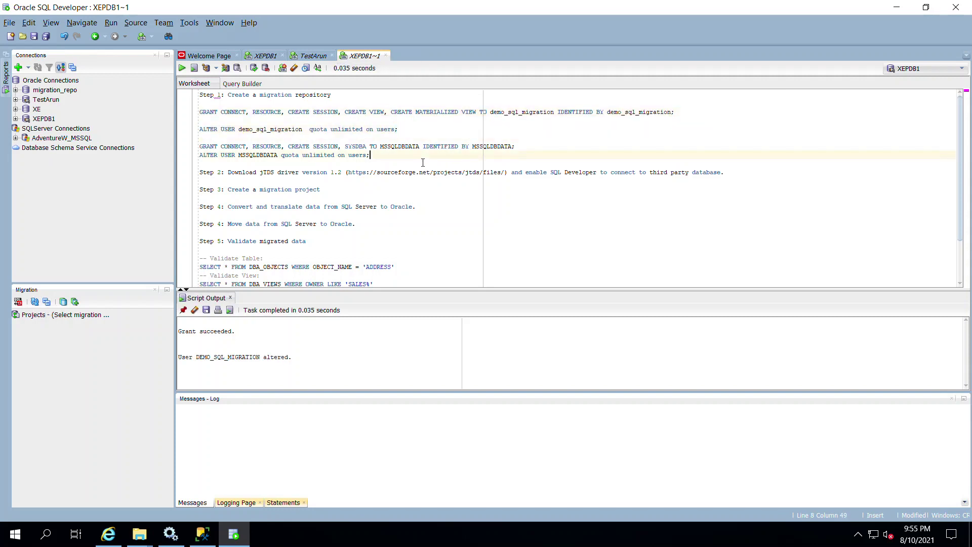
key(shift+Home)
key(shift+Up)
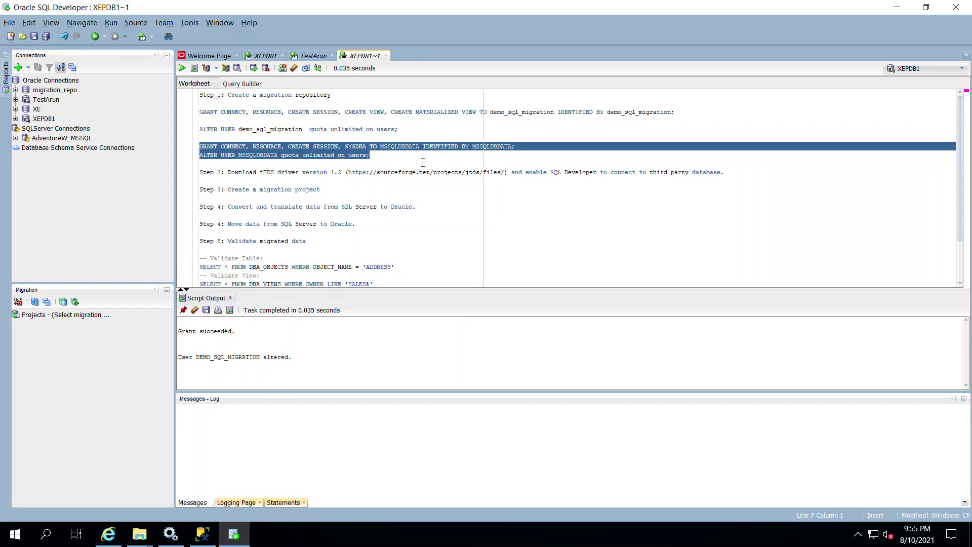
key(F5)
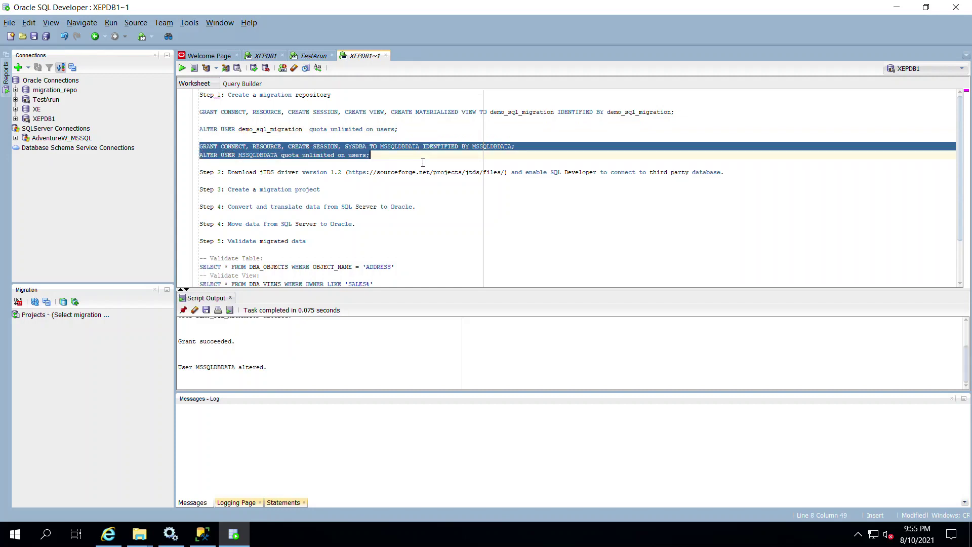
click(423, 162)
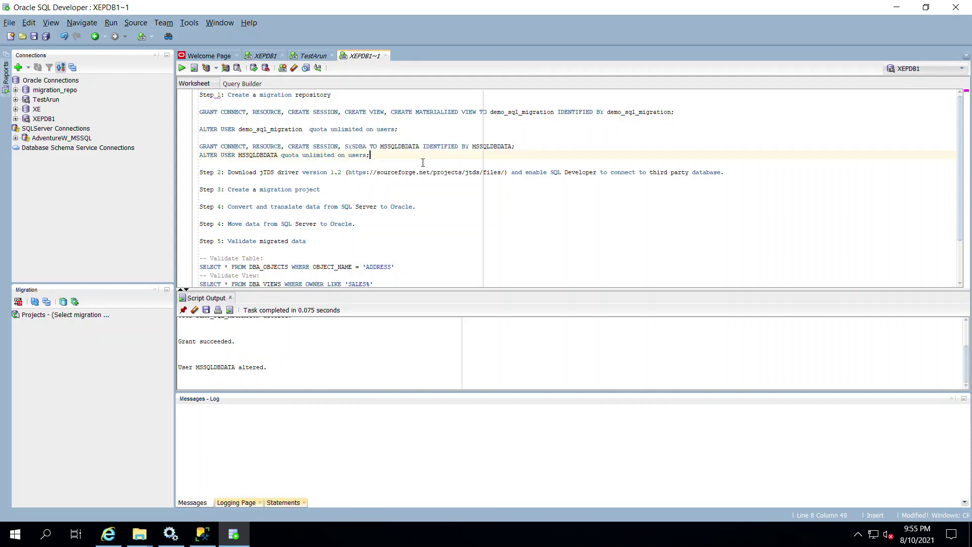
click(291, 156)
double_click(522, 112)
key(ctrl+c)
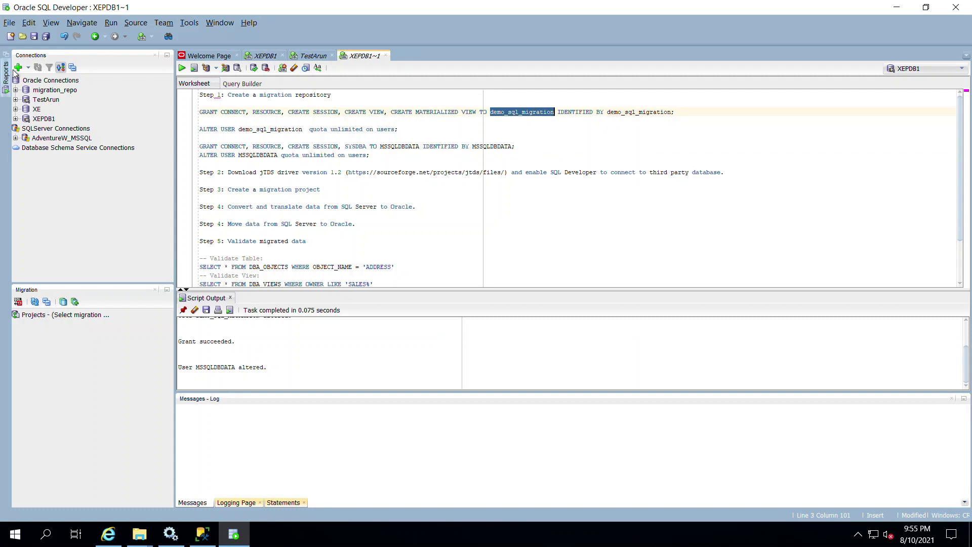
Step: Fill in a new demo_sql_migration connection with user, password and service name xepdb1
click(18, 67)
key(ctrl+v)
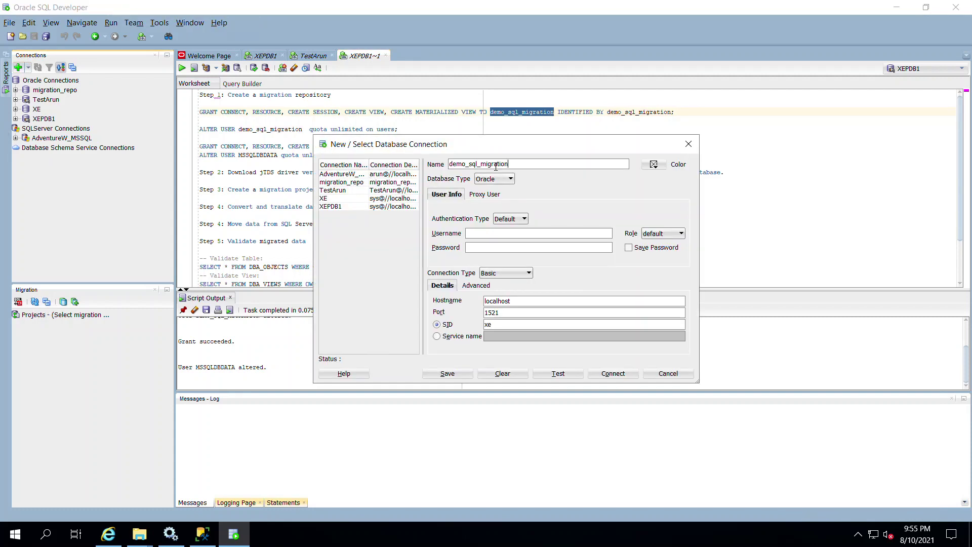
click(511, 236)
key(ctrl+v)
click(510, 248)
key(ctrl+v)
click(448, 336)
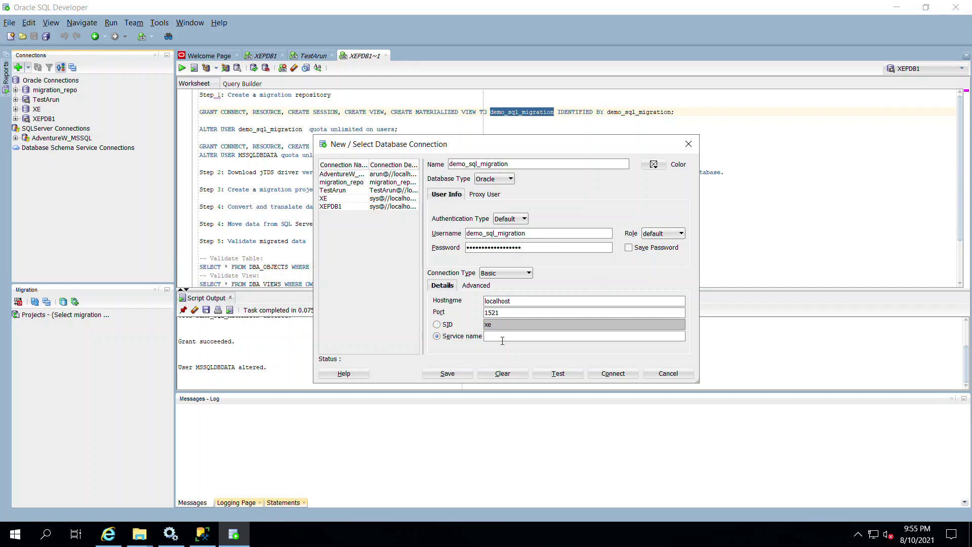
text(xepdb1)
Step: Test, save and connect the demo_sql_migration connection, entering its password
click(563, 376)
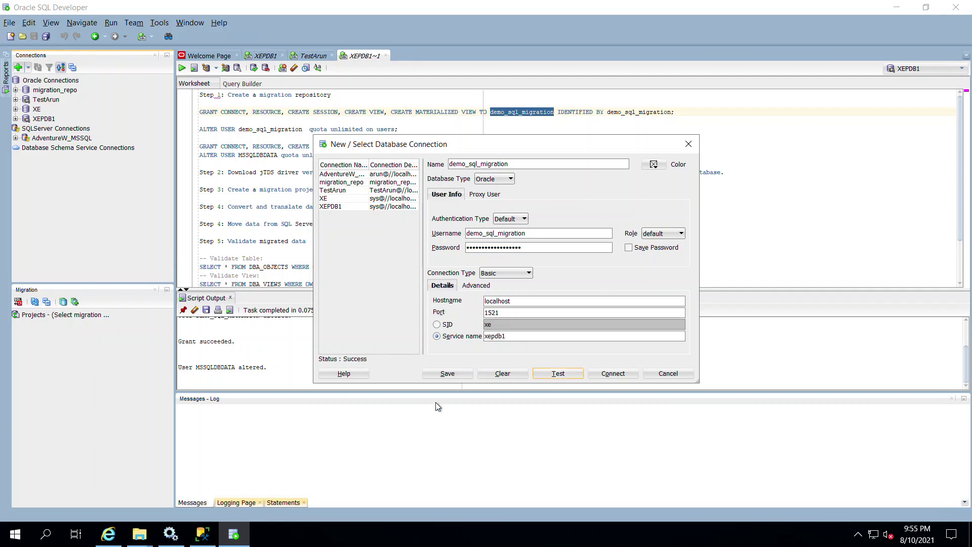
click(458, 377)
click(615, 377)
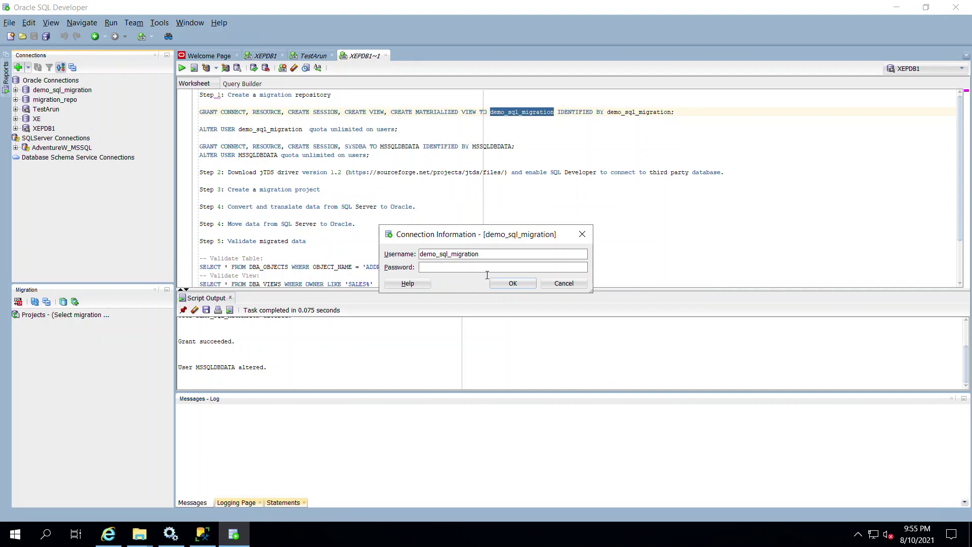
key(ctrl+v)
click(513, 283)
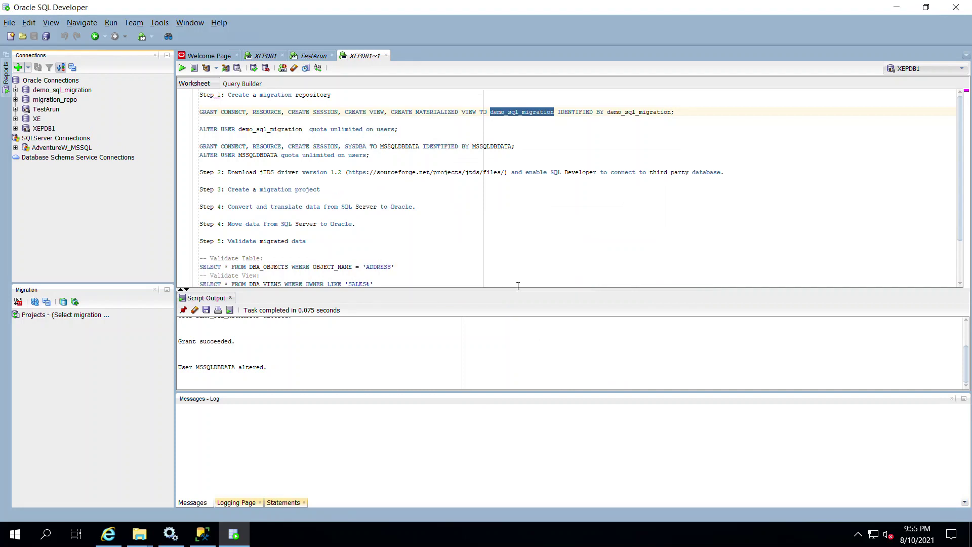
Step: Edit the demo_sql_migration connection properties to store its password, and save
right_click(69, 92)
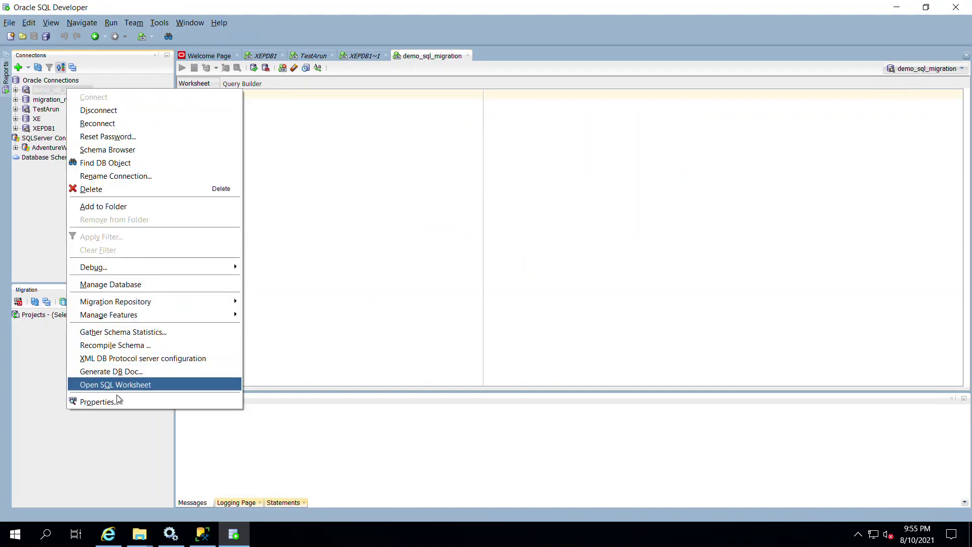
click(116, 403)
click(562, 247)
key(ctrl+v)
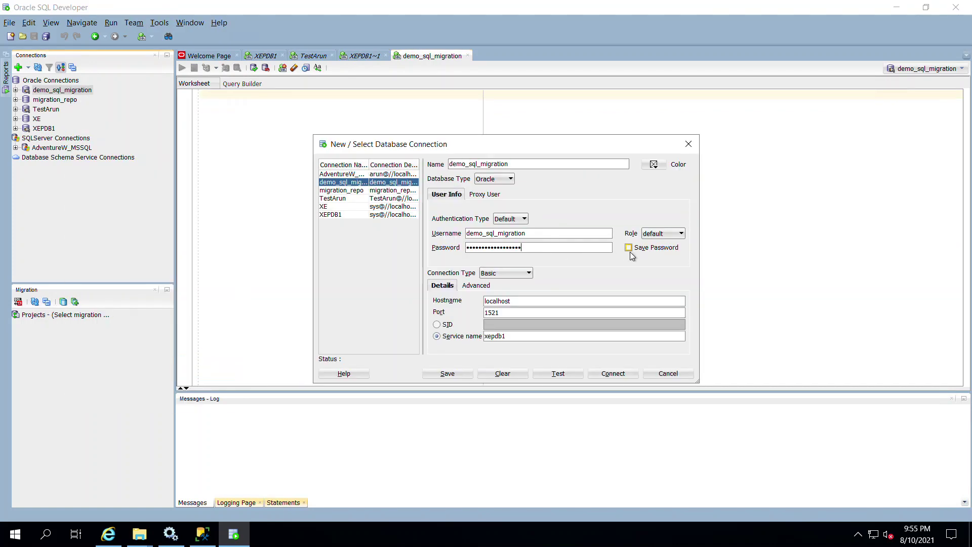
click(629, 248)
click(464, 376)
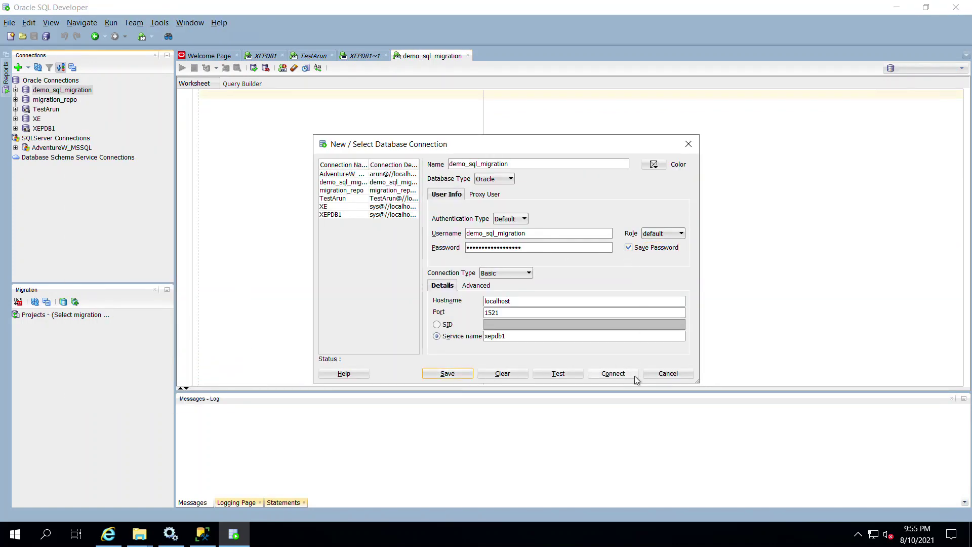
click(666, 375)
Step: Reconnect demo_sql_migration, close its worksheets, and select the name MSSQLDBDATA in the script
right_click(64, 92)
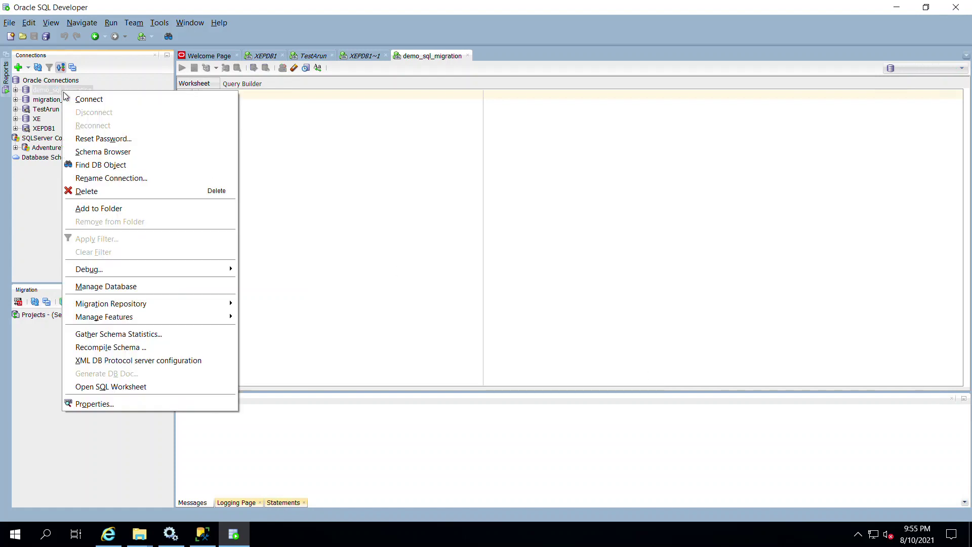
click(98, 98)
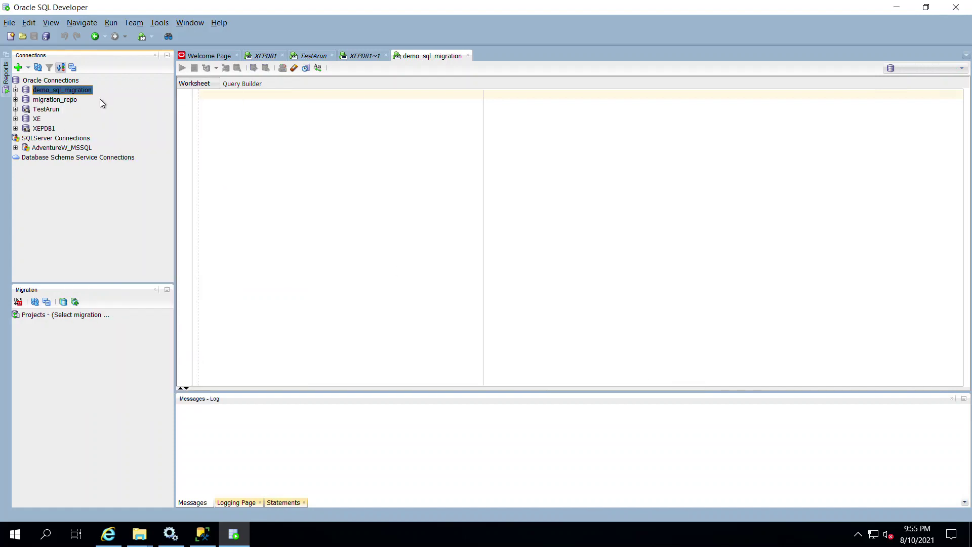
click(15, 90)
click(558, 56)
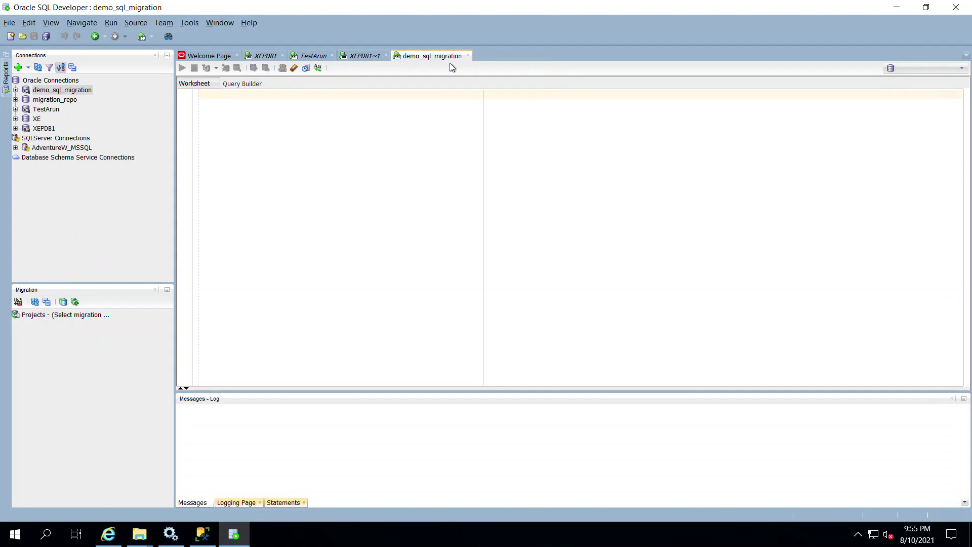
click(468, 56)
double_click(399, 147)
key(ctrl+c)
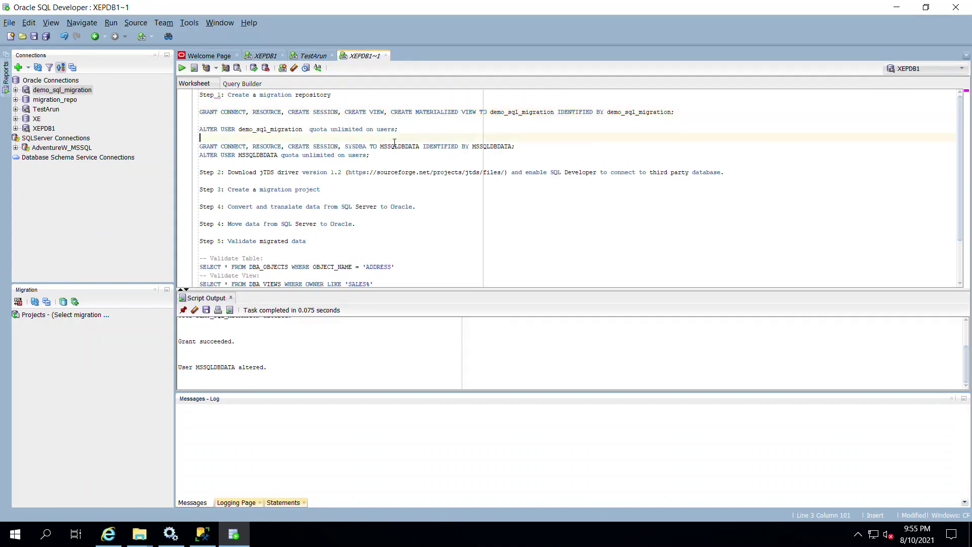
Step: Fill in a new MSSQLDBDATA connection with user, password and service name xepdb1
click(18, 68)
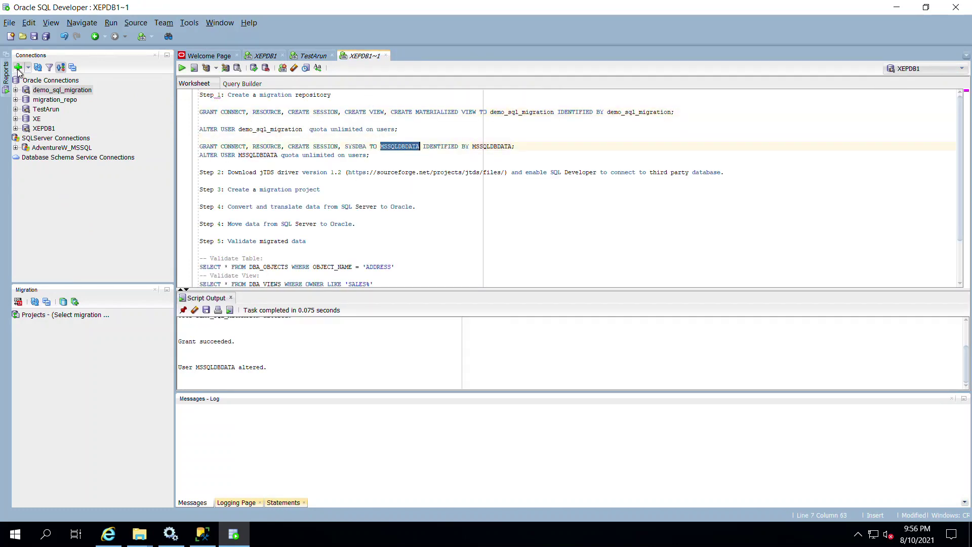
key(ctrl+v)
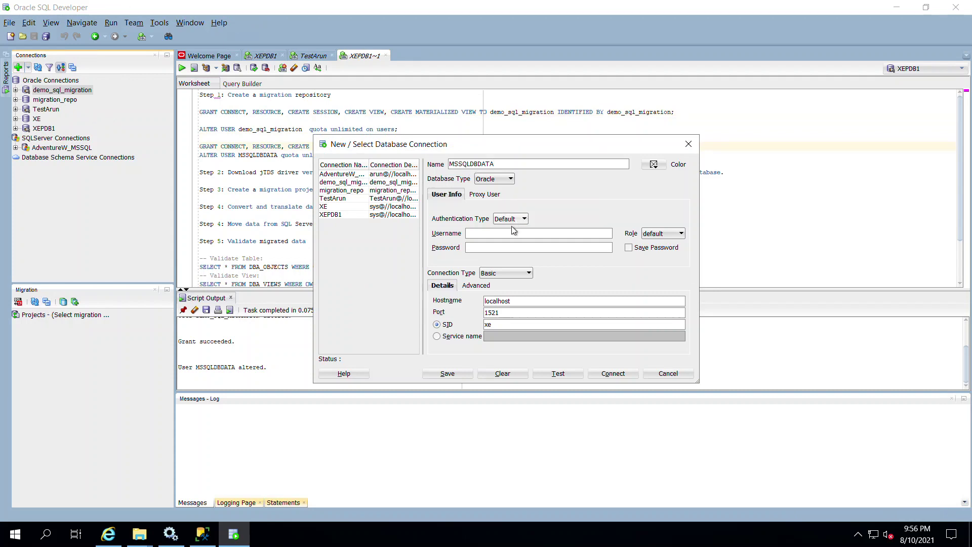
click(509, 234)
key(ctrl+v)
click(511, 249)
key(ctrl+v)
click(478, 340)
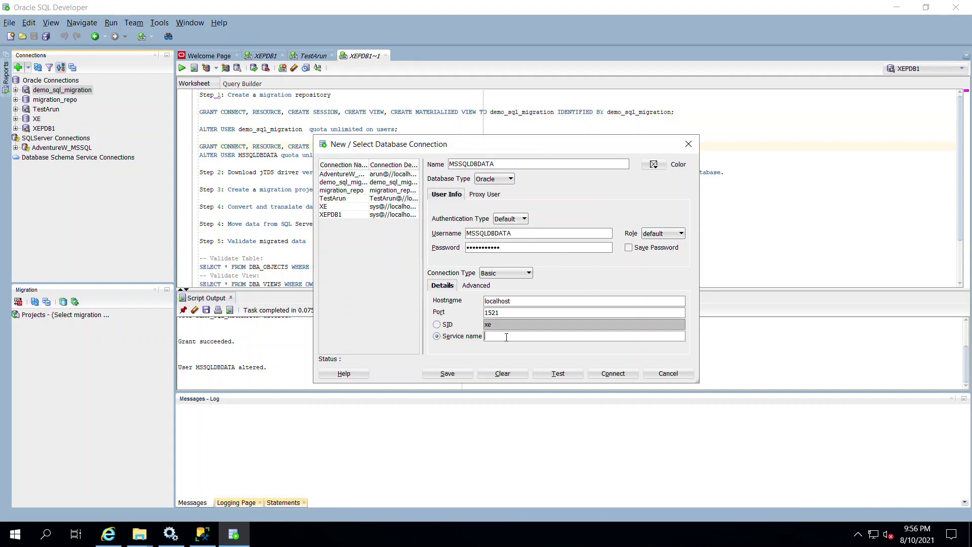
text(xepdb1)
Step: Test the MSSQLDBDATA connection, save it with its password, connect, and return to the script
click(545, 375)
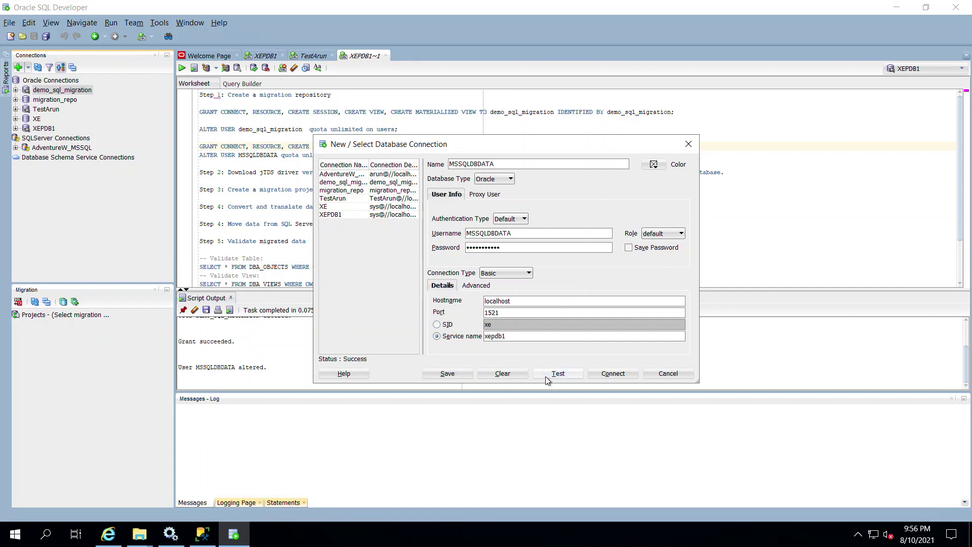
click(642, 248)
click(457, 374)
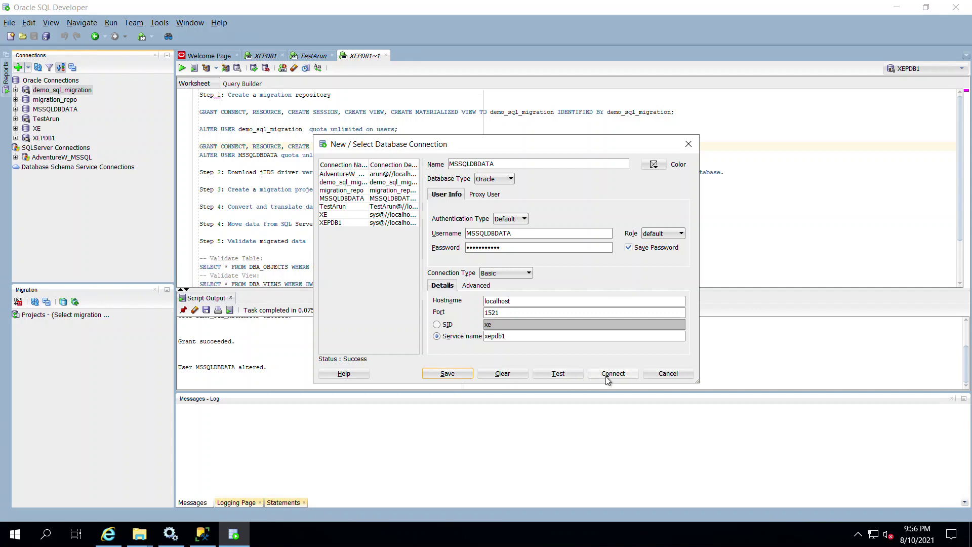
click(613, 374)
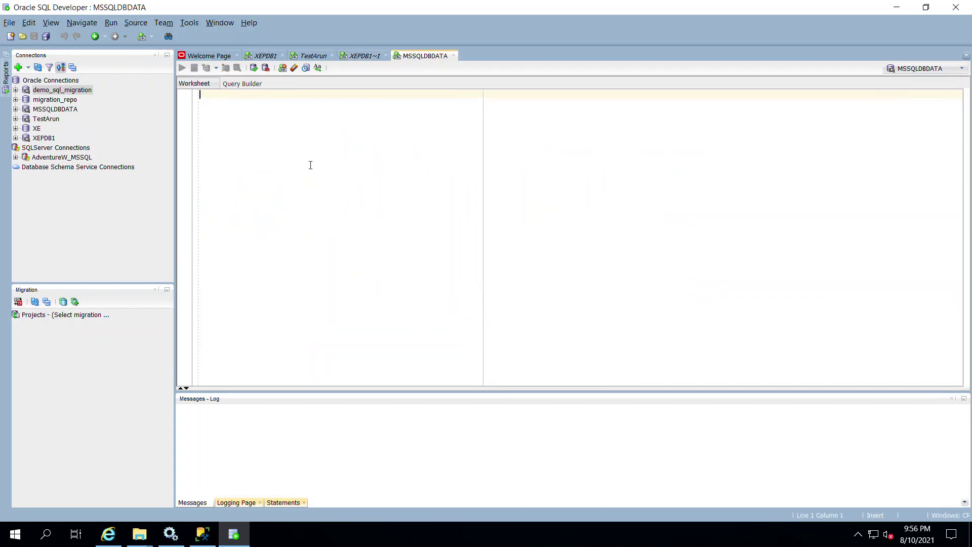
click(359, 56)
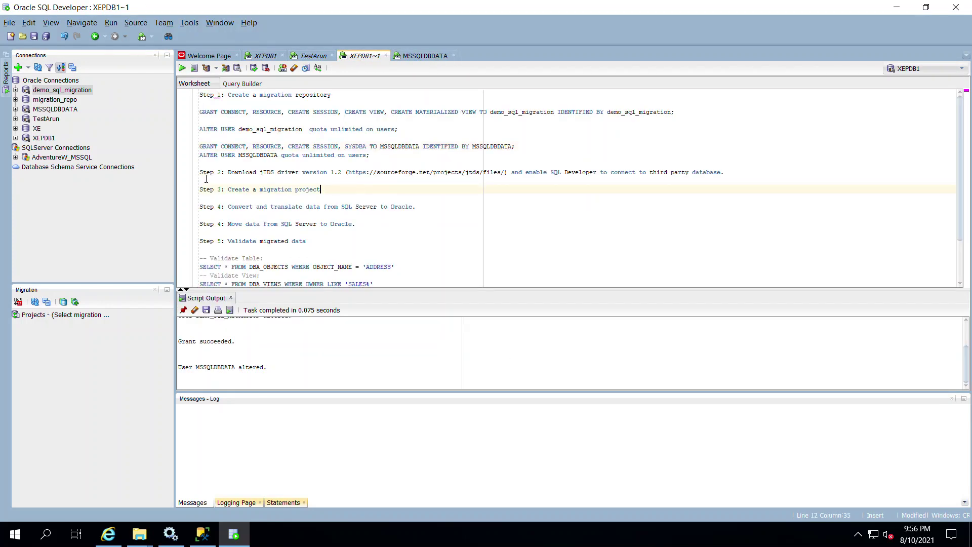
Step: Paste the whole migration script into the MSSQLDBDATA worksheet and select the SourceForge jTDS link
key(ctrl+a)
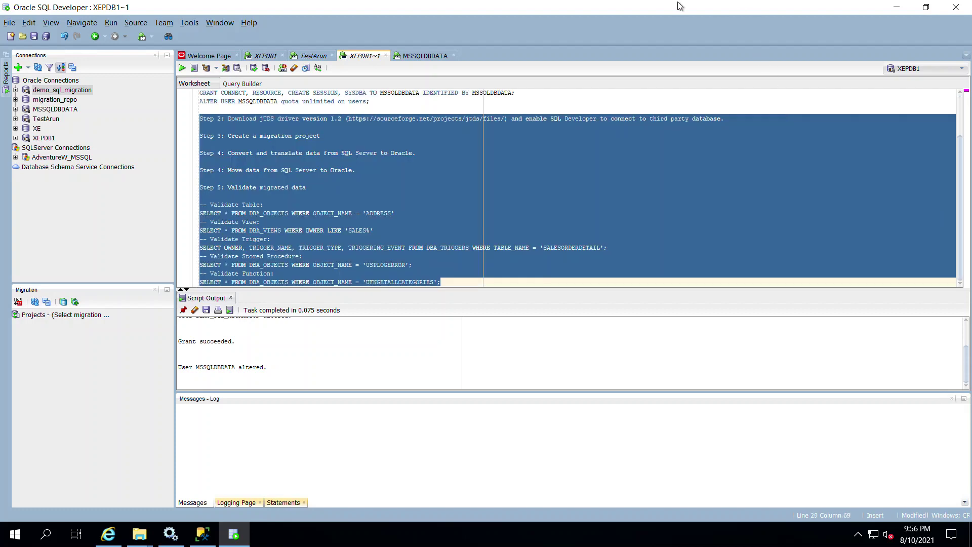
click(426, 56)
text(Step 2: Download jTDS driver version 1.2 (https://sourceforge.net/projects/jtds/files/) and enable SQL Developer to connect to third party database.  Step 3: Create a migration project  Step 4: Convert and translate data from SQL Server to Oracle.  Step 4: Move data from SQL Server to Oracle.  Step 5: Validate migrated data  -- Validate Table: SELECT * FROM DBA_OBJECTS WHERE OBJECT_NAME = 'ADDRESS' -- Validate View: SELECT * FROM DBA_VIEWS WHERE OWNER LIKE 'SALES%' -- Validate Trigger: SELECT OWNER, TRIGGER_NAME, TRIGGER_TYPE, TRIGGERING_EVENT FROM DBA_TRIGGERS WHERE TABLE_NAME = 'SALESORDERDETAIL'; -- Validate Stored Procedure: SELECT * FROM DBA_OBJECTS WHERE OBJECT_NAME = 'USPLOGERROR'; -- Validate Function: SELECT * FROM DBA_OBJECTS WHERE OBJECT_NAME = 'UFNGETALLCATEGORIES';)
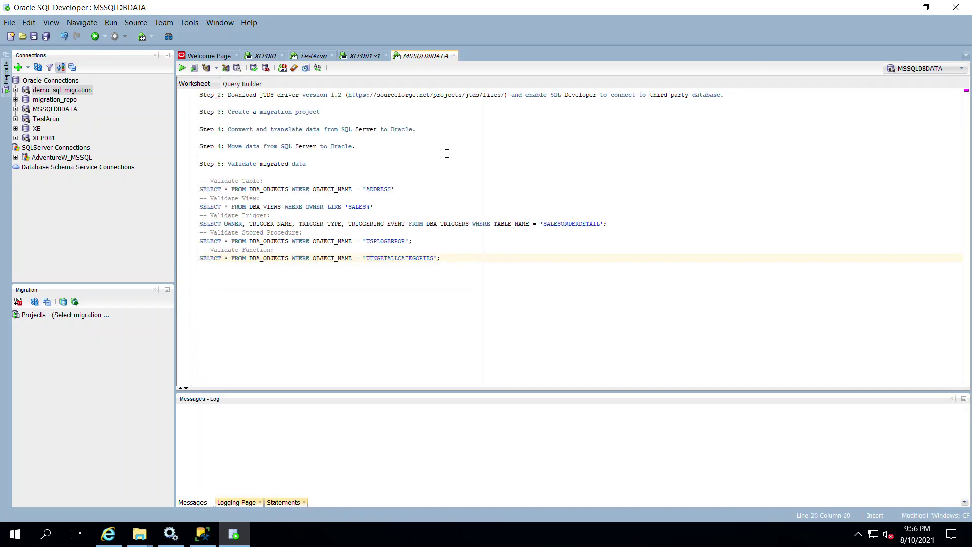
key(ctrl+Home)
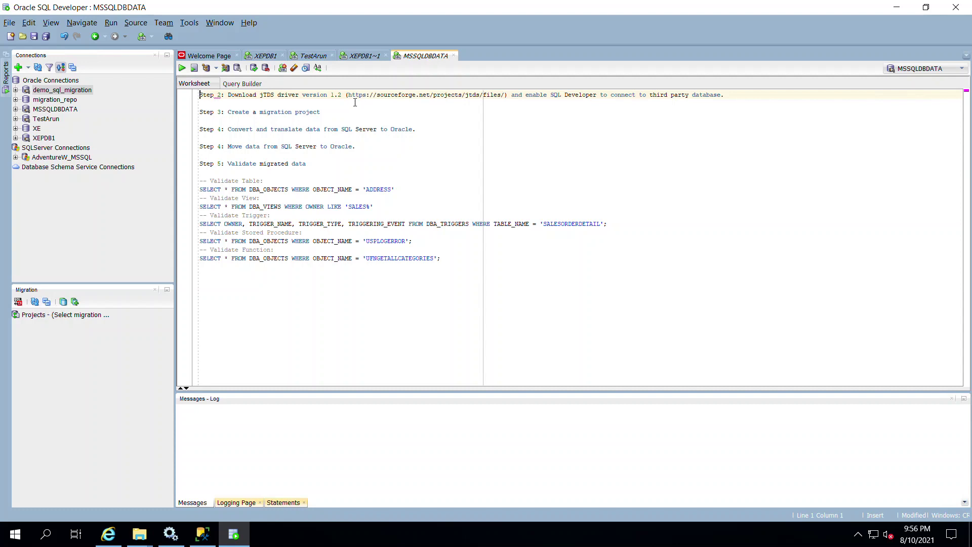
drag(348, 98, 507, 101)
key(ctrl+c)
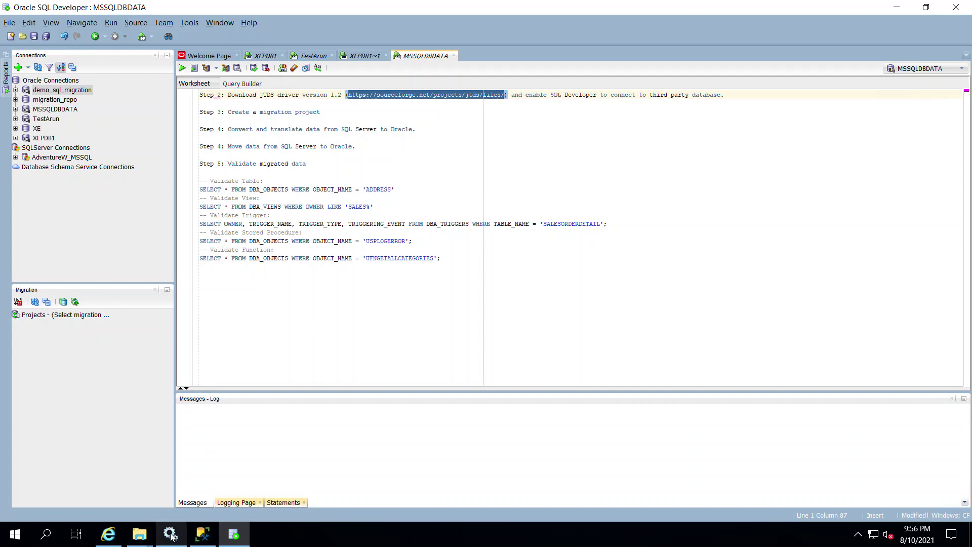
Step: Load the jTDS files link in Internet Explorer and browse into the jtds 1.2 folder
click(108, 534)
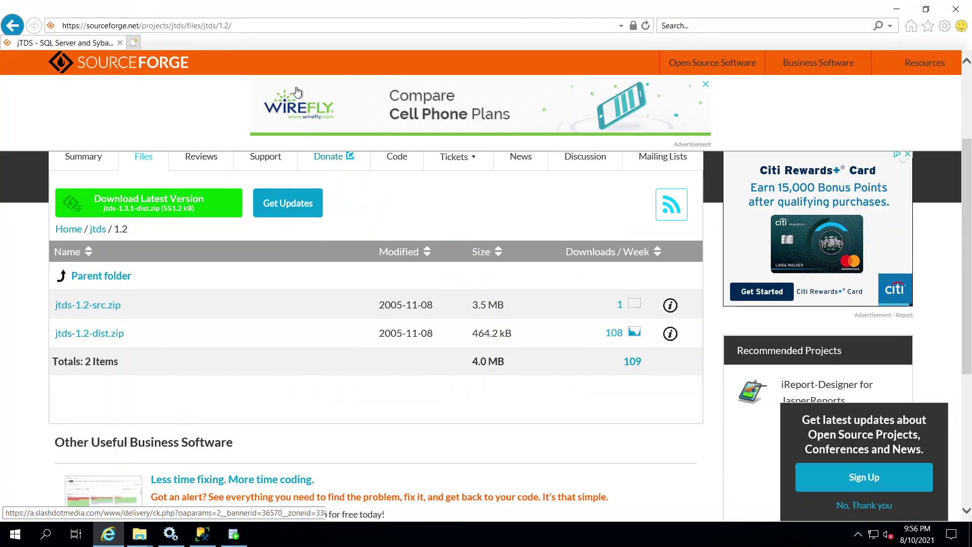
click(257, 28)
key(ctrl+v)
key(Return)
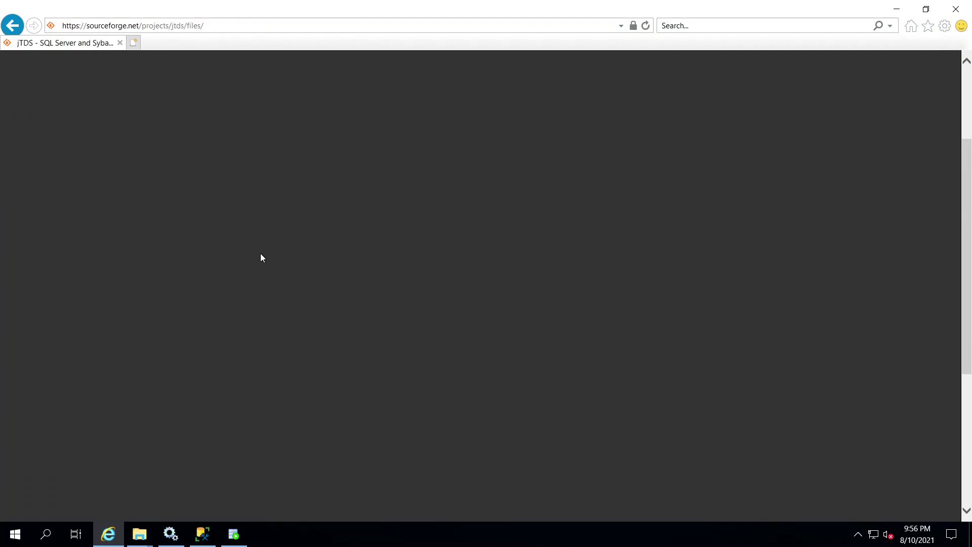
scroll(214, 311, down, 5)
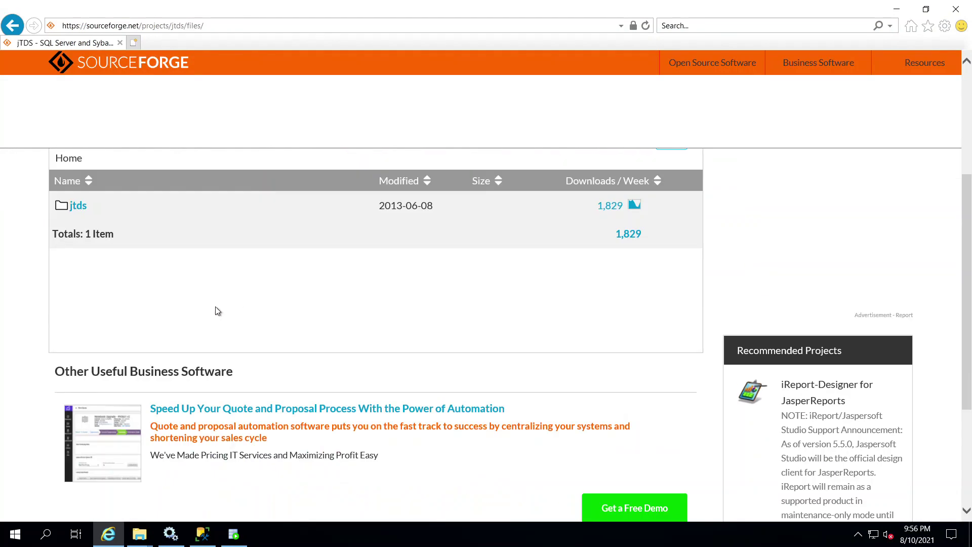
click(72, 207)
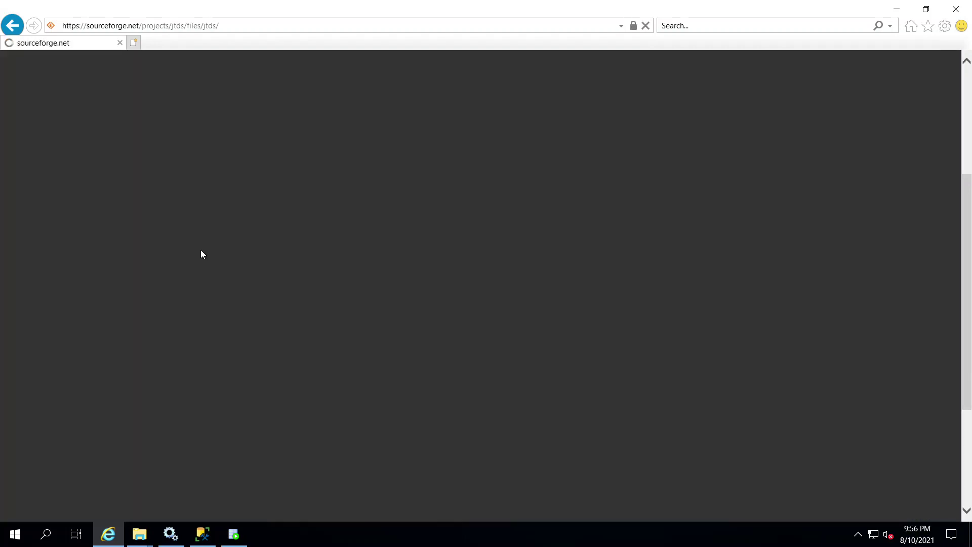
scroll(203, 252, down, 3)
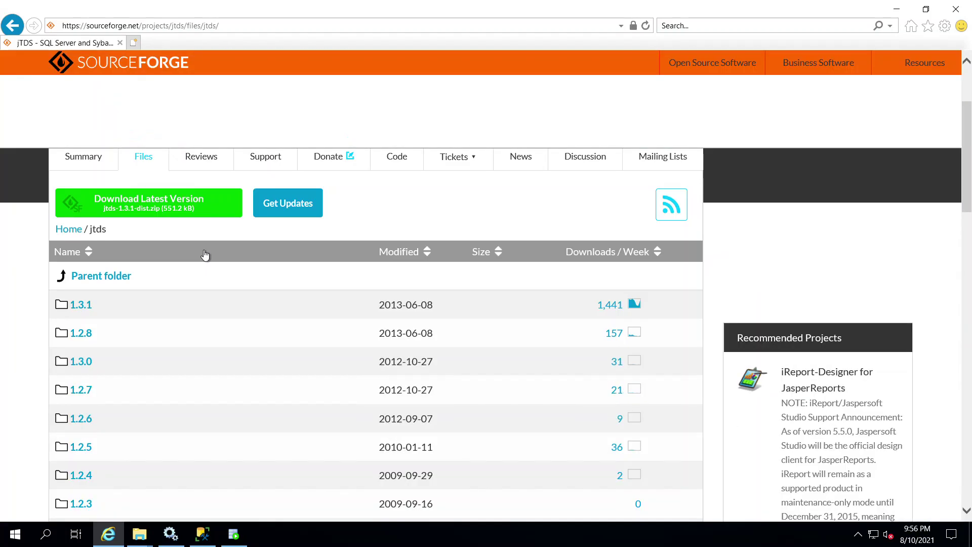
scroll(148, 329, down, 3)
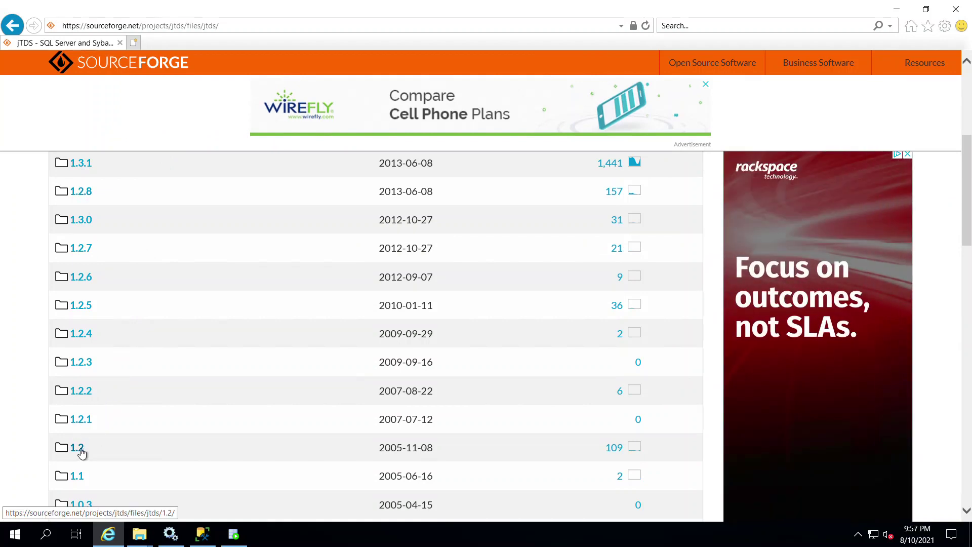
click(81, 451)
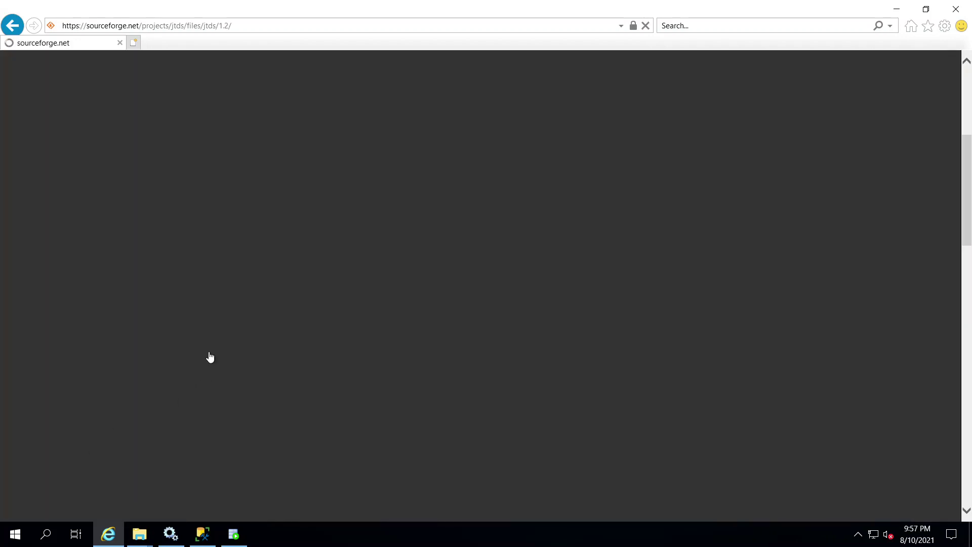
scroll(206, 356, down, 3)
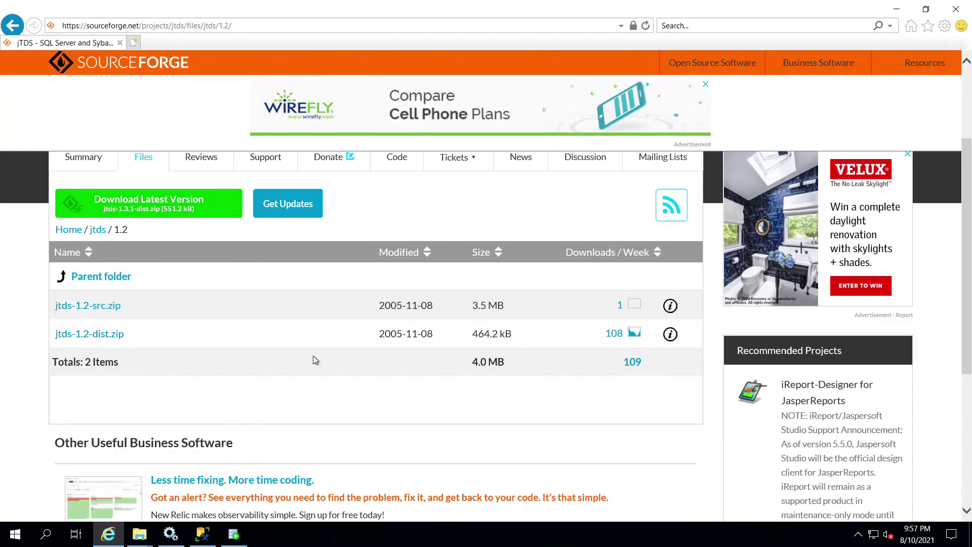
click(233, 535)
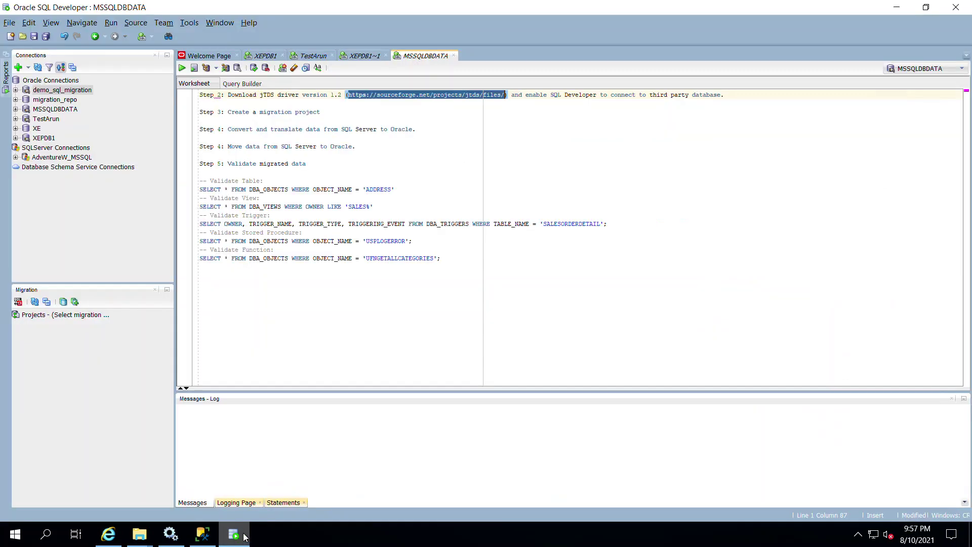
click(370, 131)
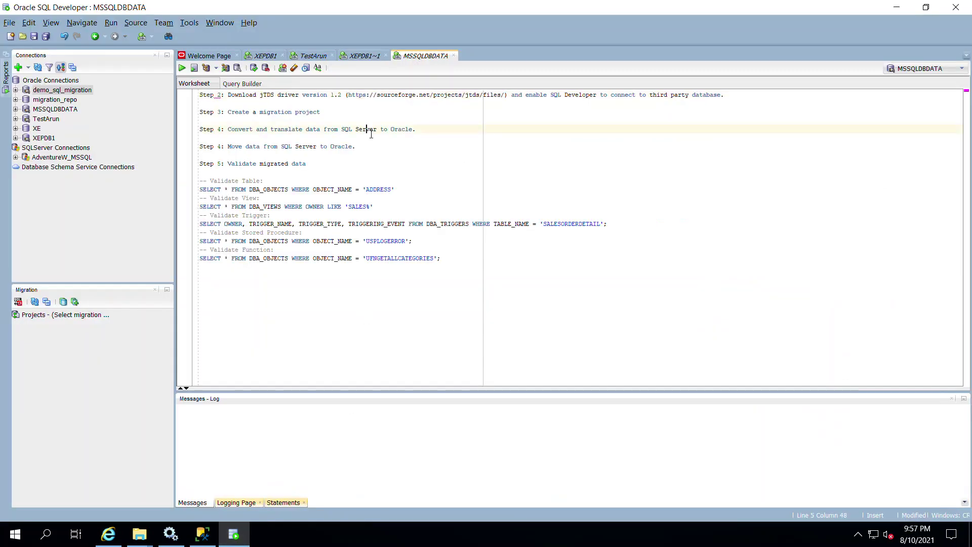
click(190, 23)
click(223, 259)
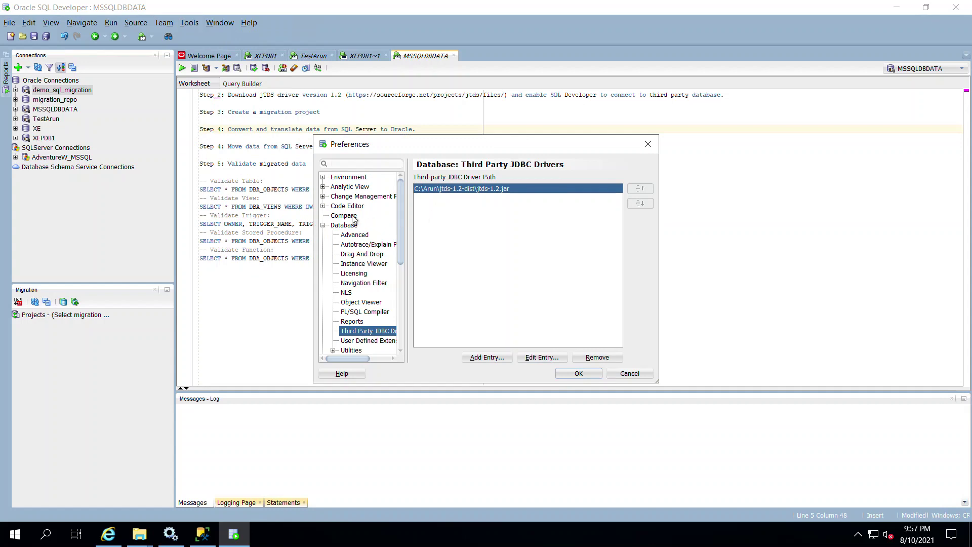
click(347, 226)
click(366, 332)
click(579, 373)
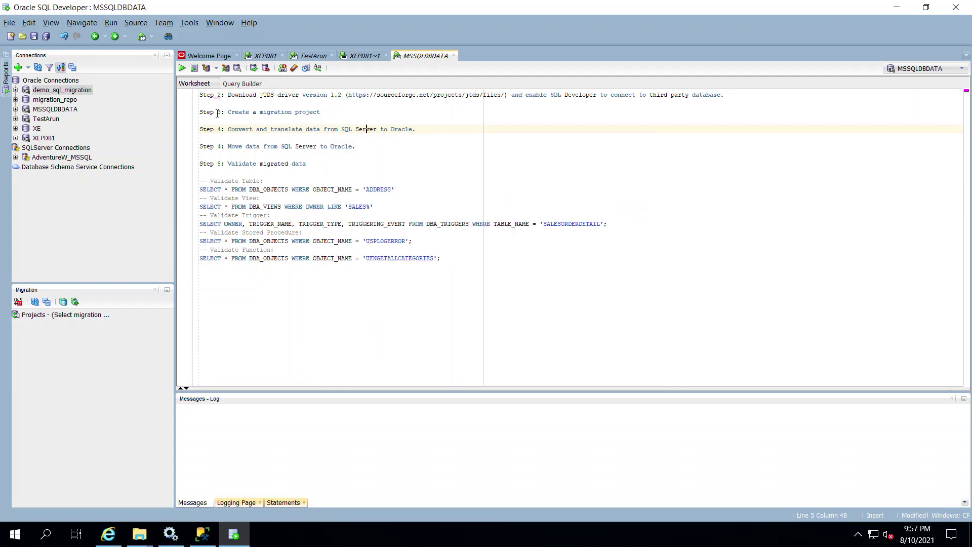
Step: Start a SQLServer connection named SQLServer2019_ with the login username and a saved password
click(17, 68)
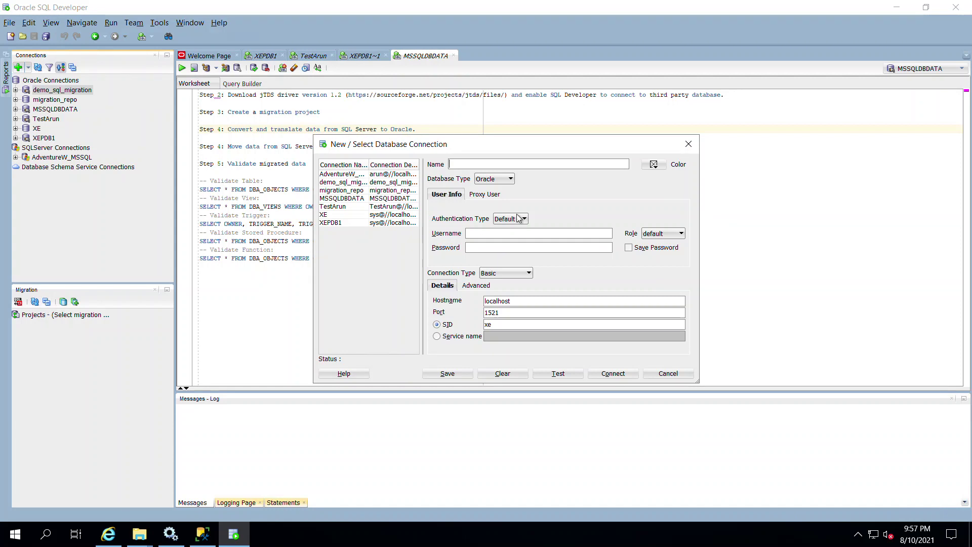
click(506, 179)
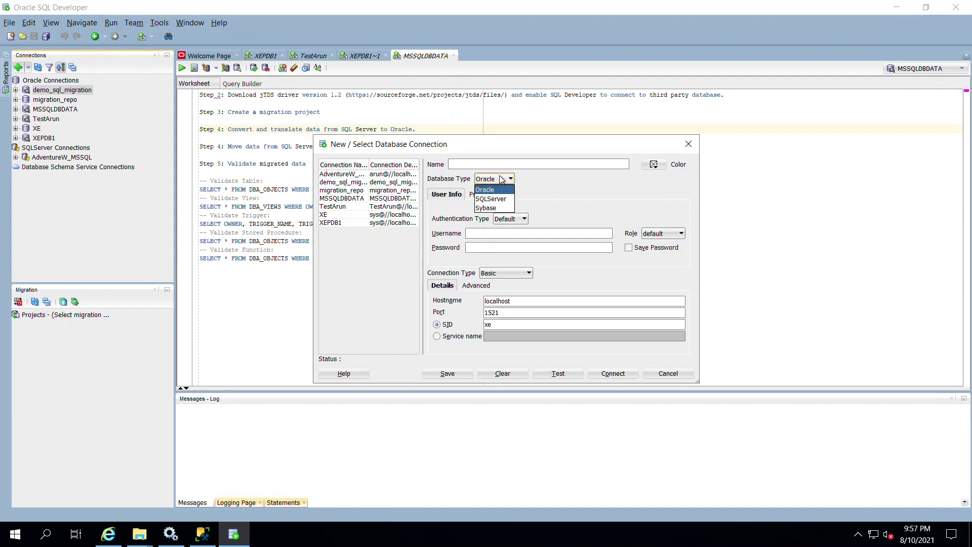
click(502, 203)
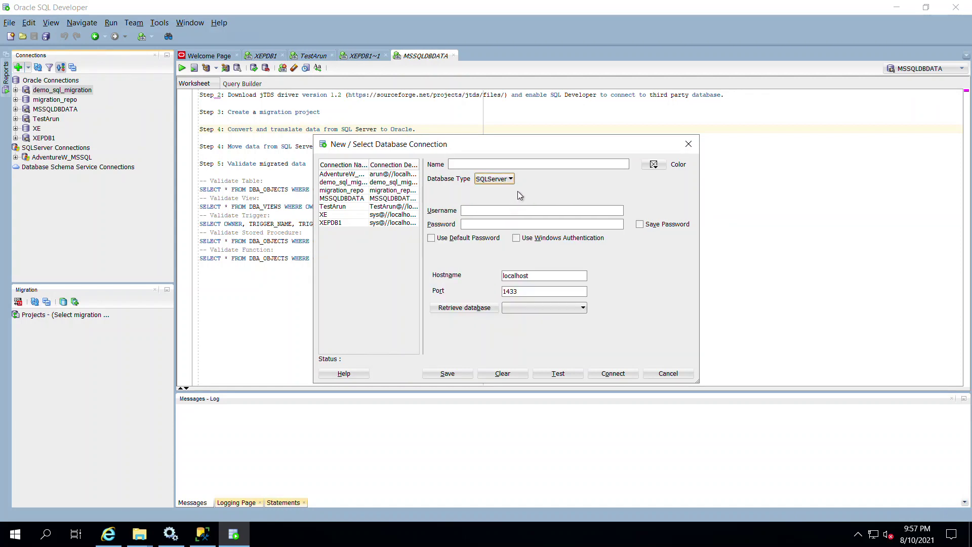
text(SQLServer_2019_)
click(493, 216)
text(itnoesis)
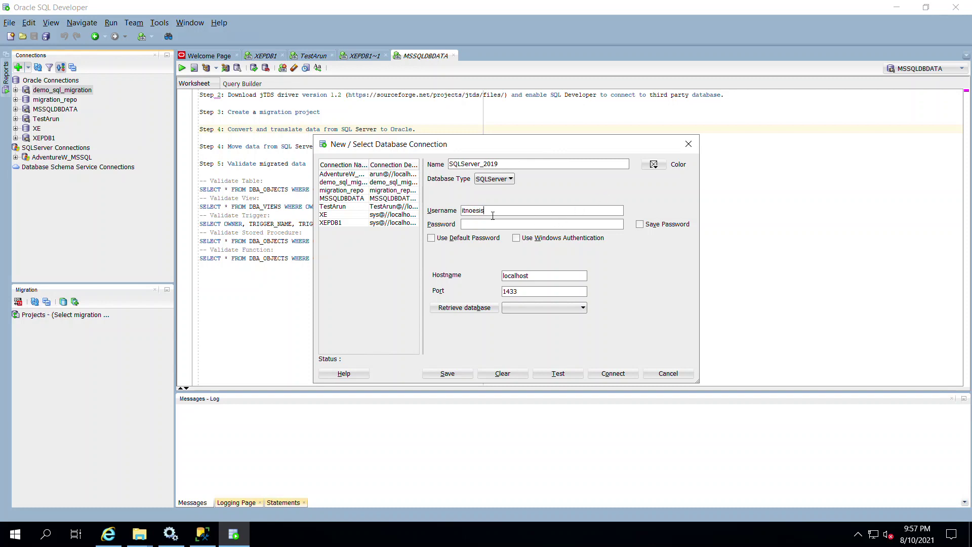
key(Tab)
text(••••••••)
click(641, 224)
Step: Retrieve the server's databases, pick AdventureWorksLT2019, then test, save and connect
click(542, 280)
click(531, 307)
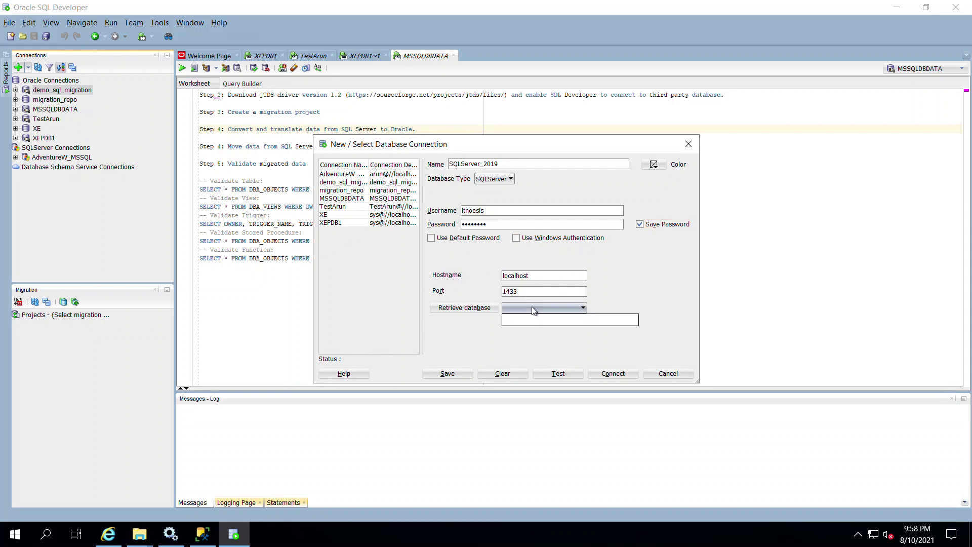
click(531, 307)
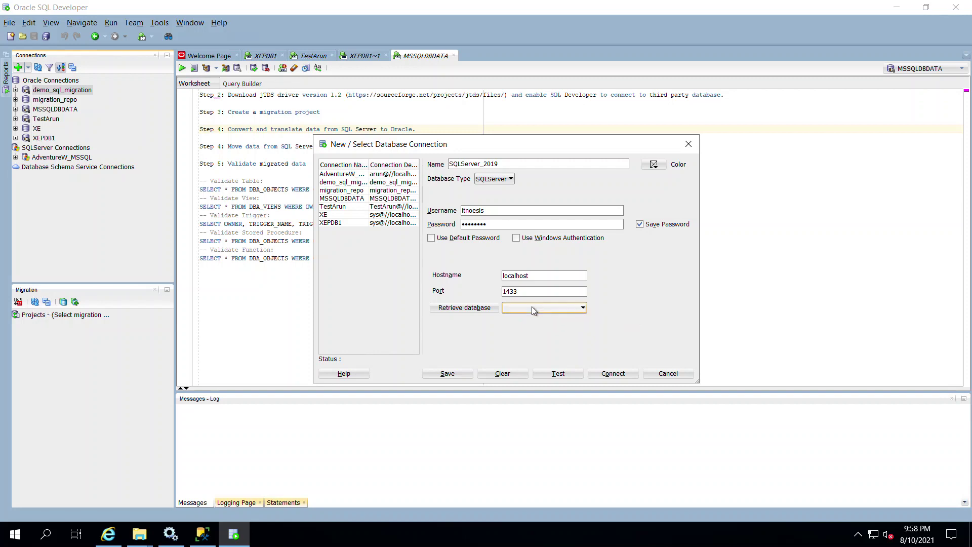
click(473, 312)
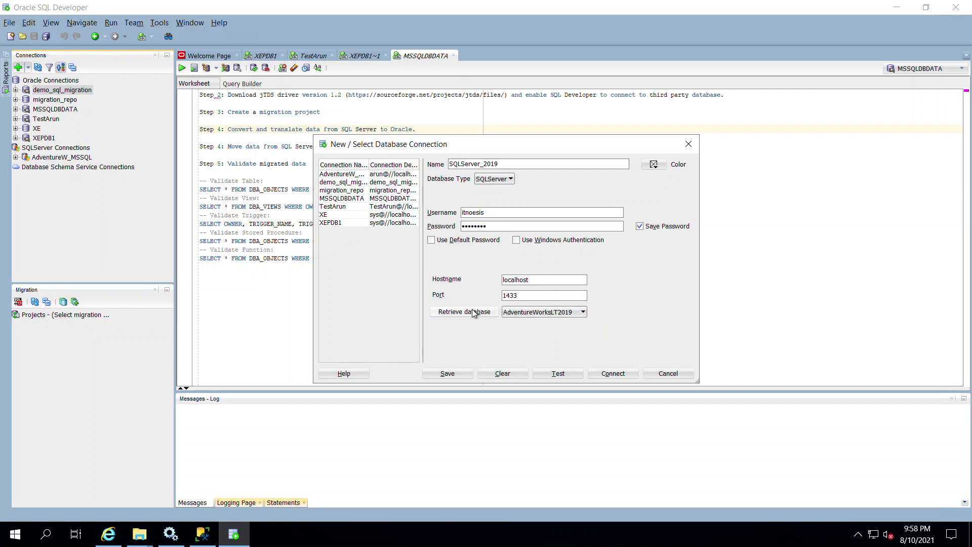
click(580, 314)
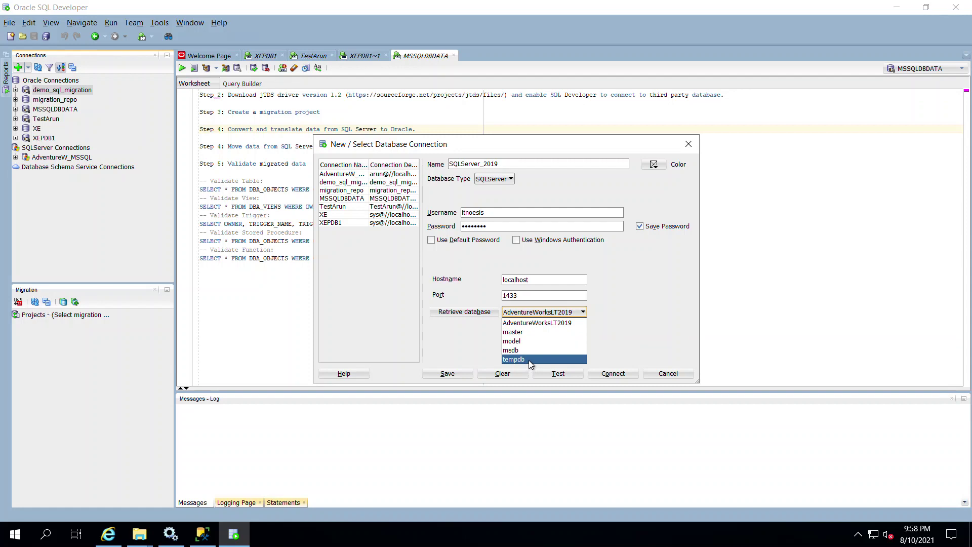
click(665, 286)
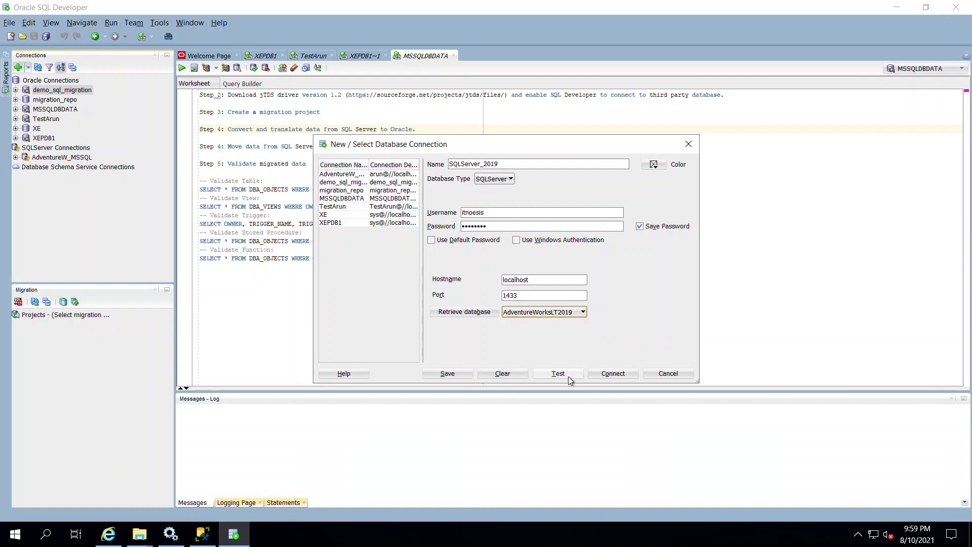
click(538, 375)
click(454, 374)
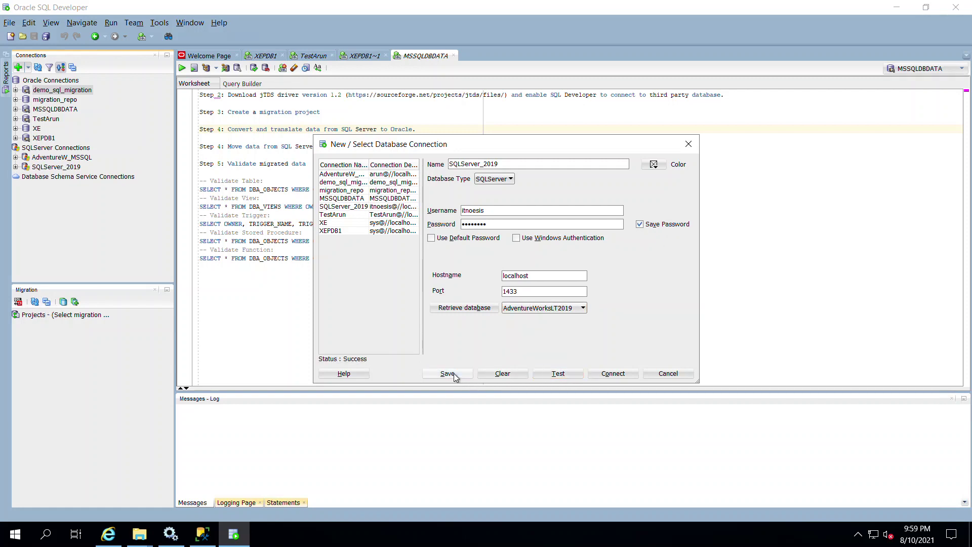
click(613, 373)
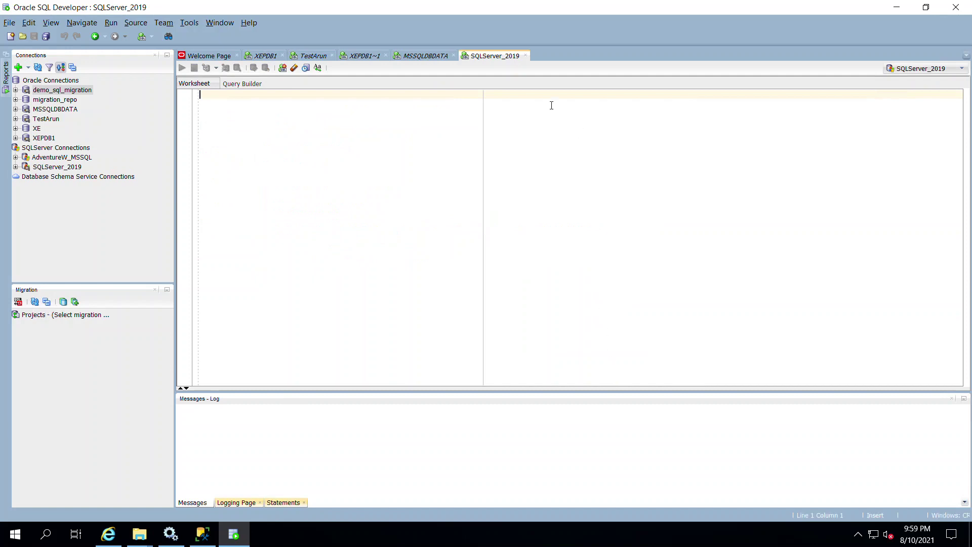
Step: Close the SQLServer_2019 worksheet and return to the XEPDB1~1 script
click(526, 55)
click(491, 217)
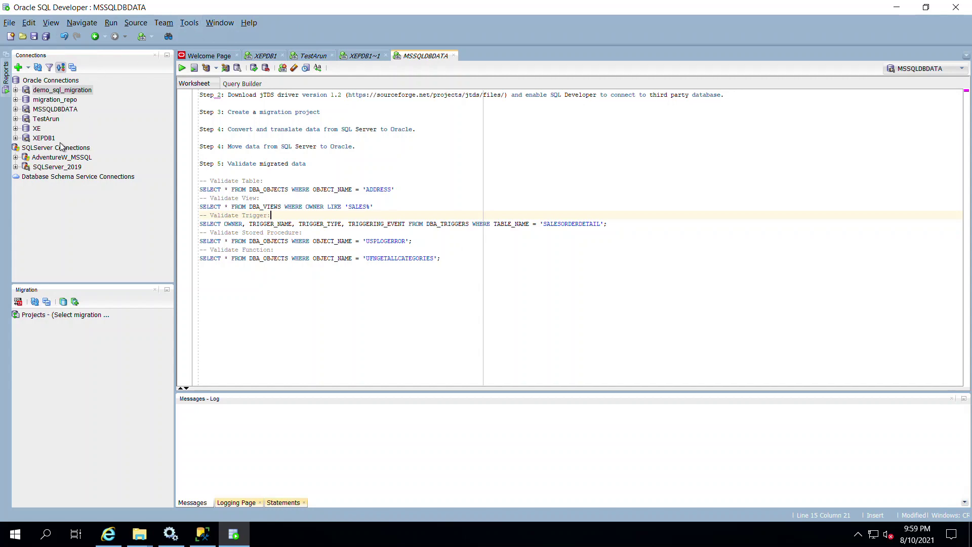
mouse_move(84, 96)
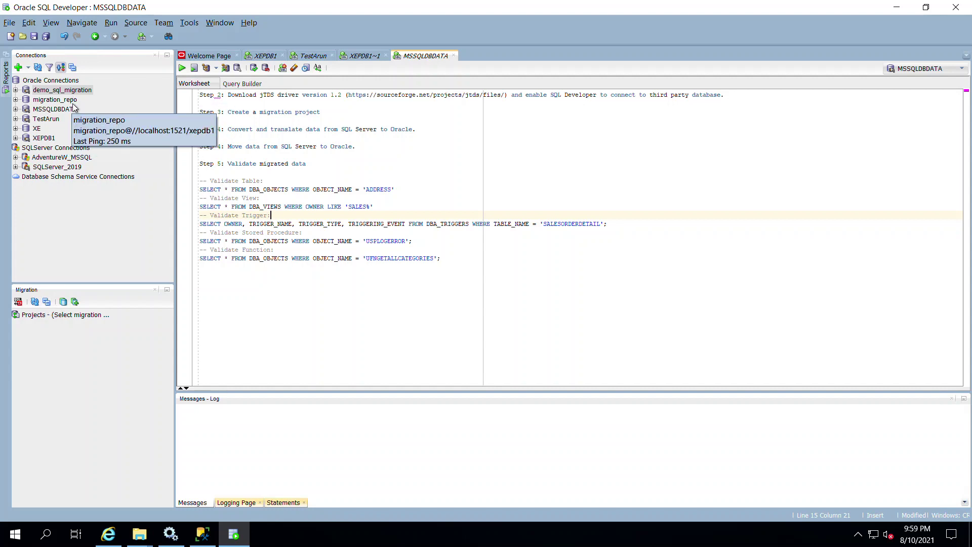
click(378, 57)
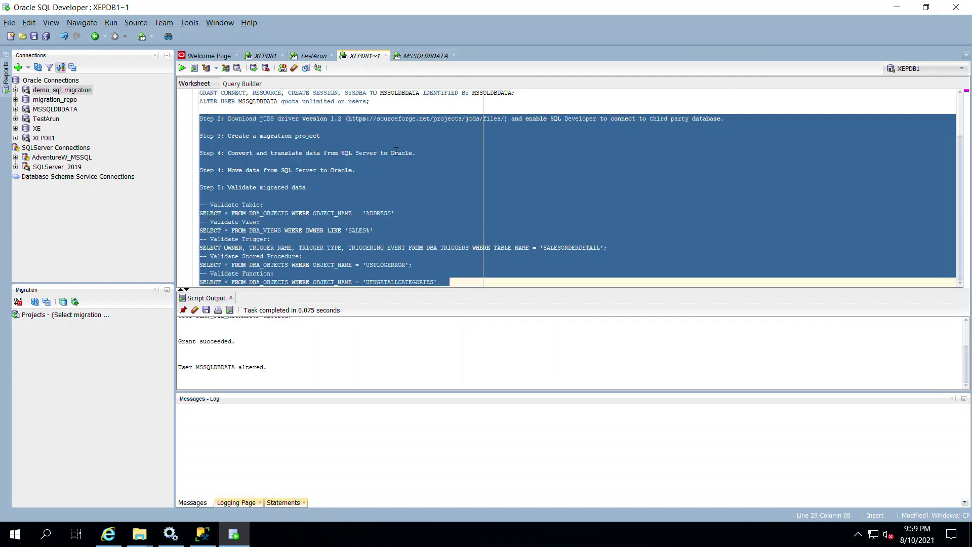
scroll(399, 150, up, 3)
click(448, 133)
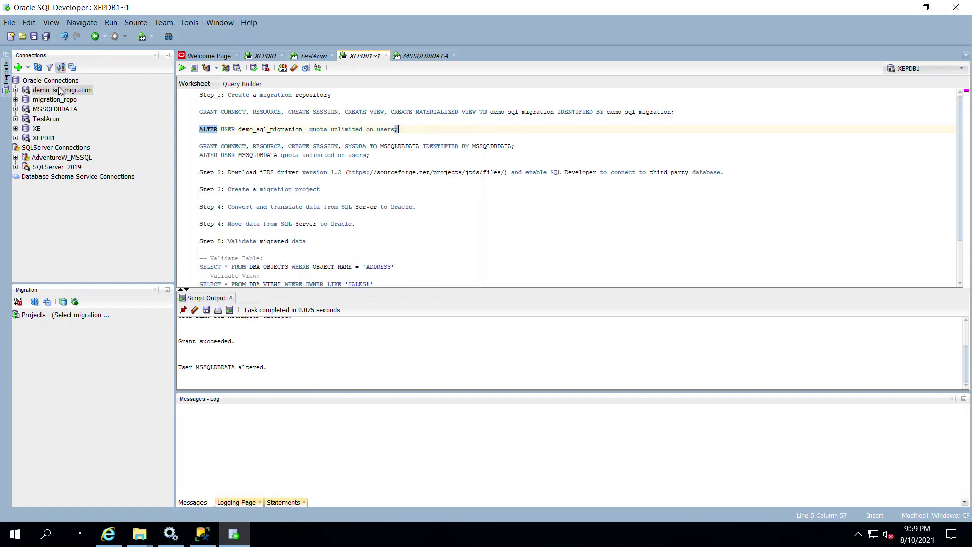
Step: Browse the Tools > Migration > Repository Management menu for demo_sql_migration without choosing anything
click(61, 90)
click(162, 24)
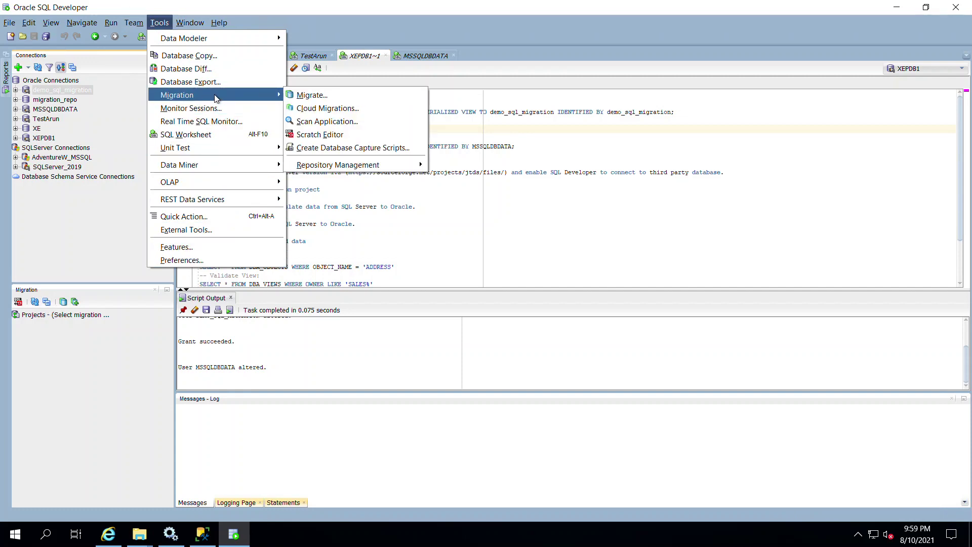
mouse_move(213, 96)
mouse_move(365, 168)
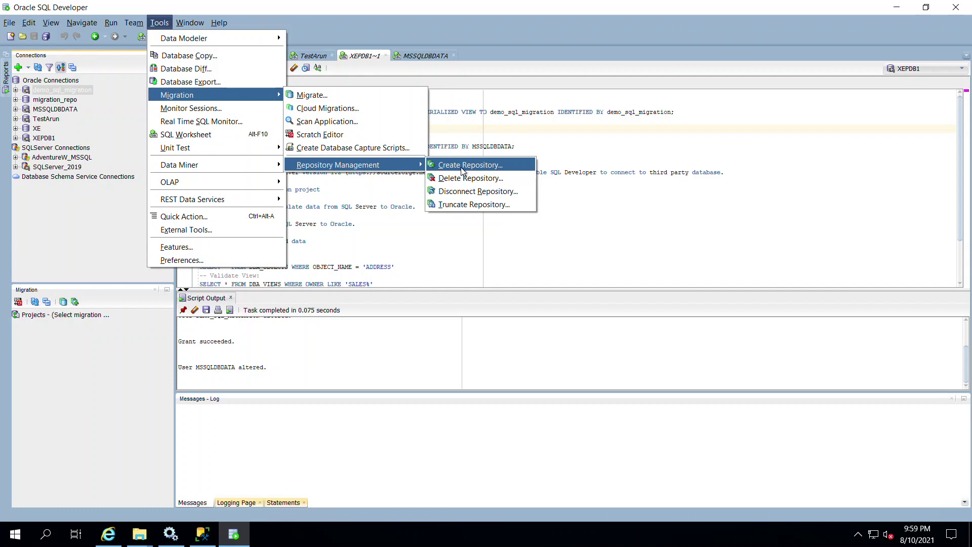
click(459, 146)
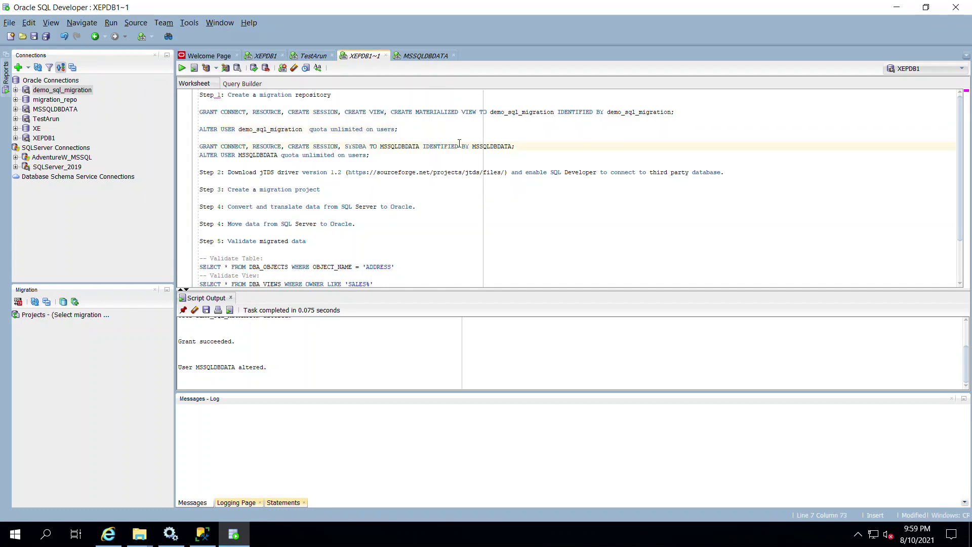
click(426, 56)
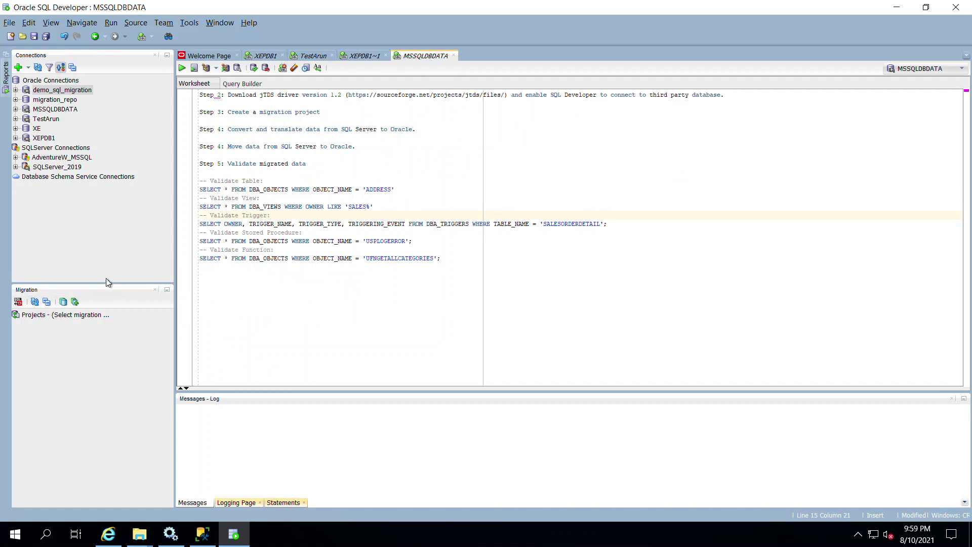
Step: Associate demo_sql_migration as the migration repository and acknowledge the completed install
right_click(80, 92)
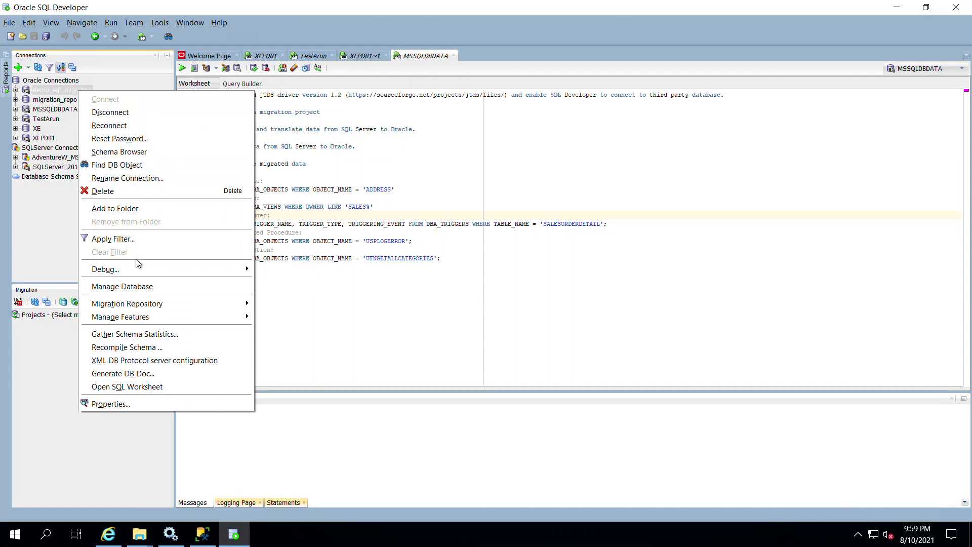
mouse_move(140, 306)
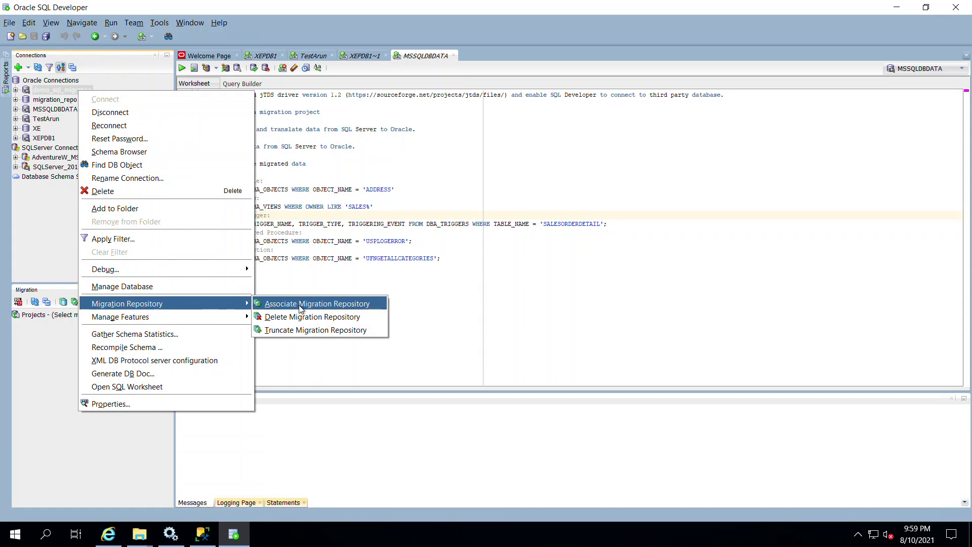
click(301, 308)
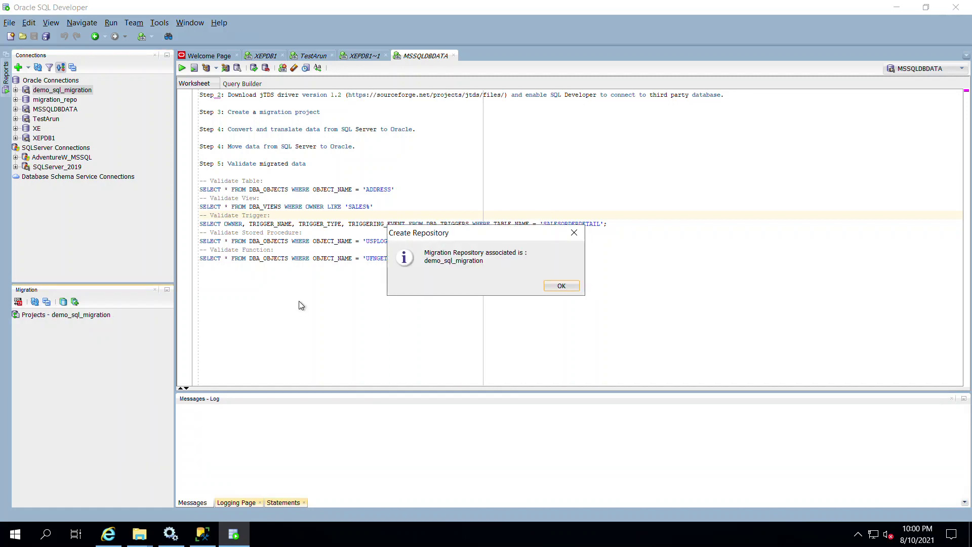
click(562, 287)
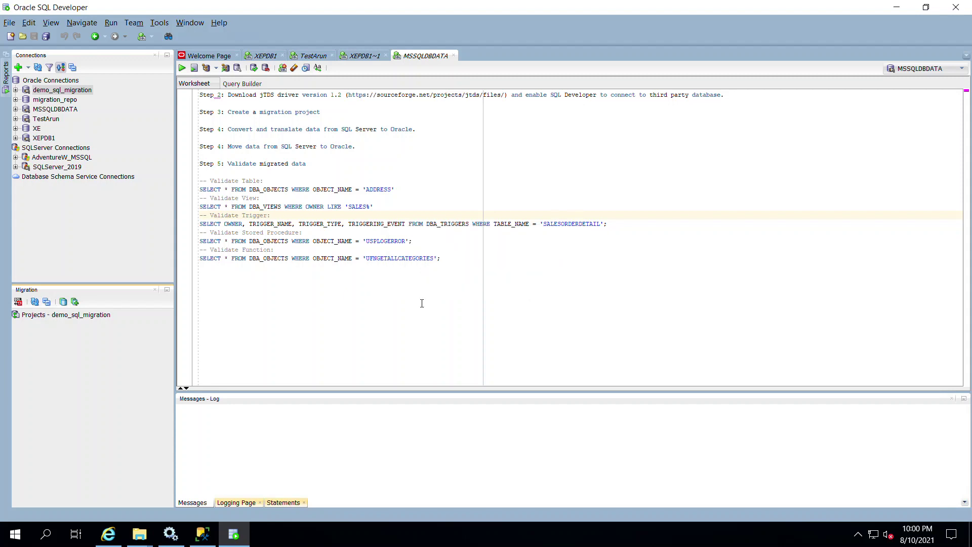
click(85, 317)
double_click(84, 317)
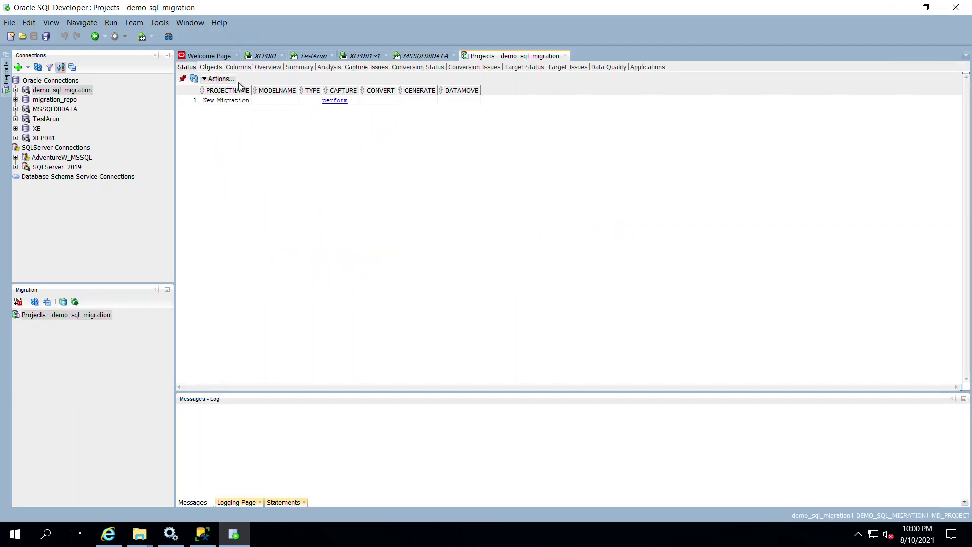
click(565, 55)
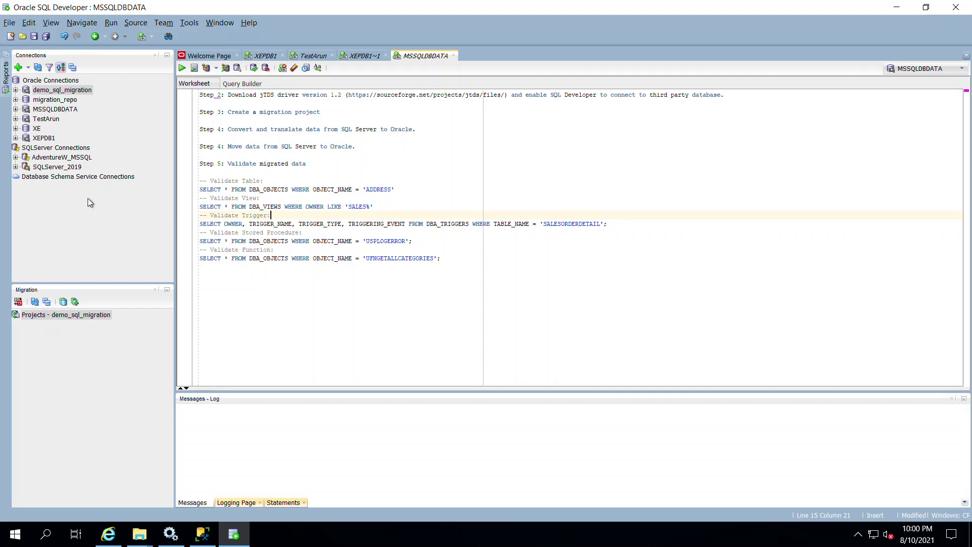
Step: Under SQLServer_2019, choose Migrate To Oracle on AdventureWorksLT2019 to launch the Migration Wizard
click(16, 167)
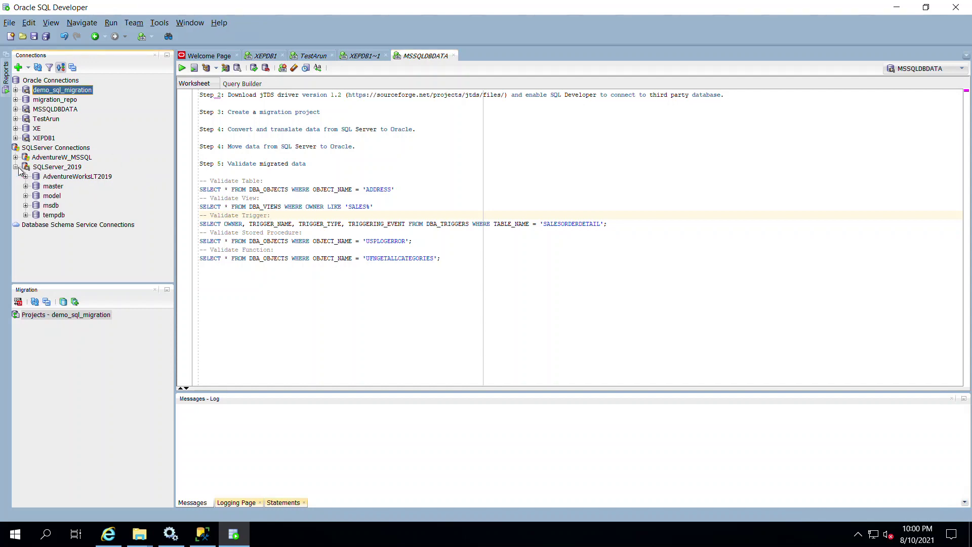
click(63, 177)
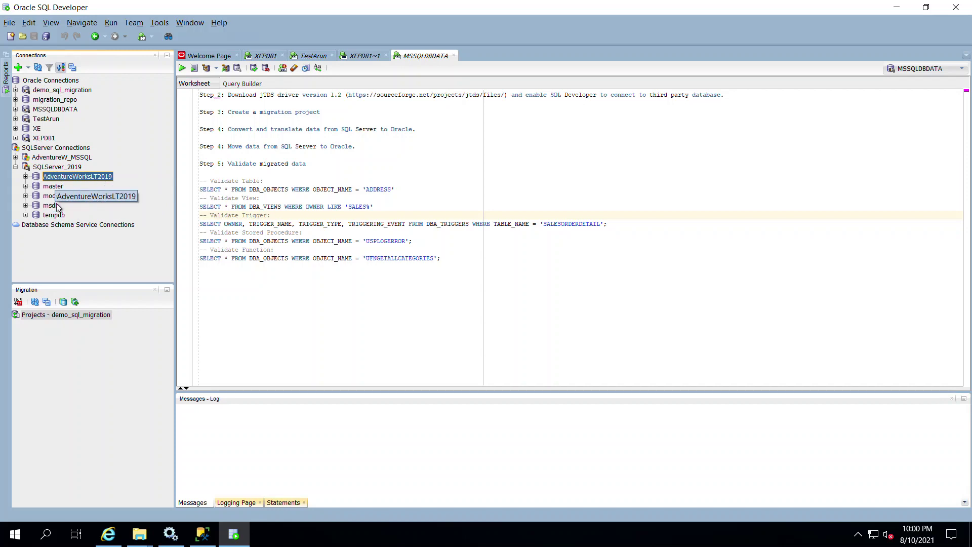
right_click(92, 179)
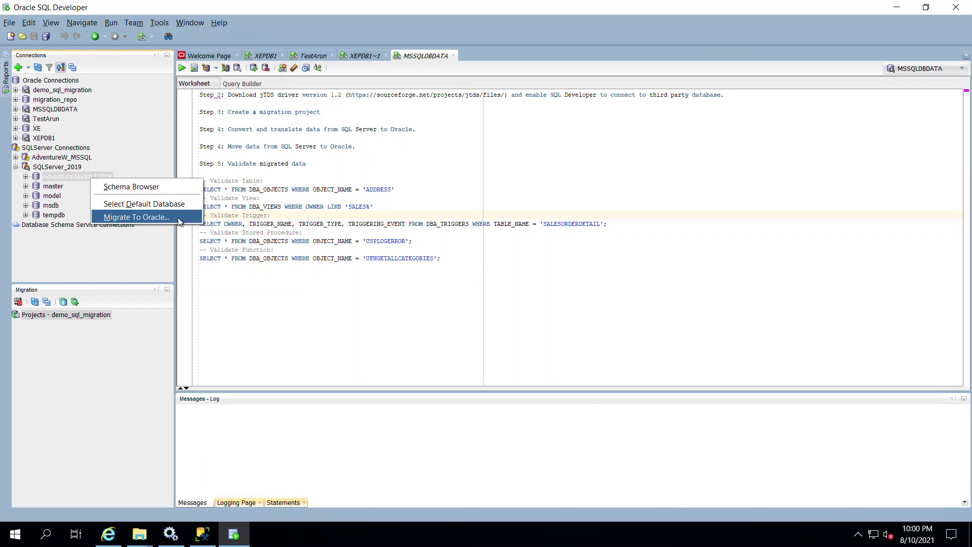
click(136, 218)
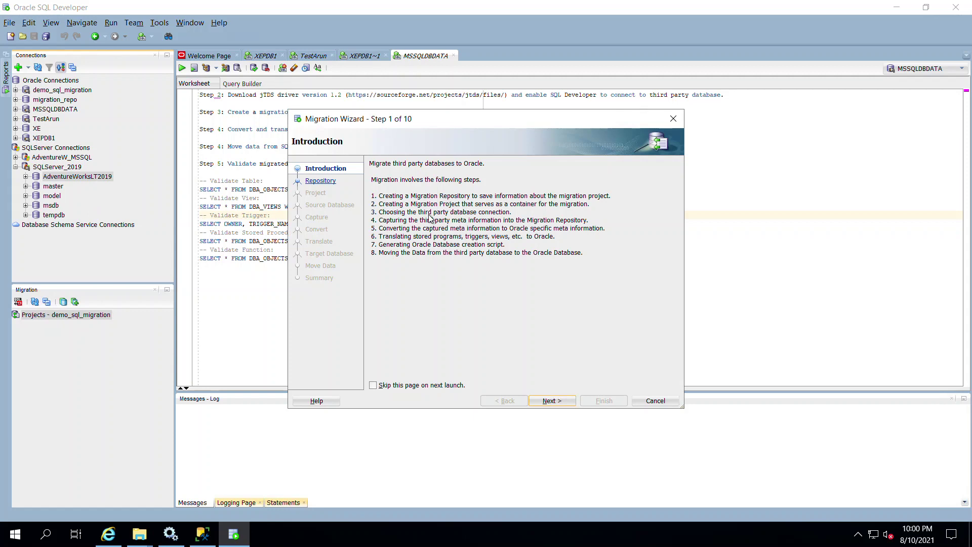
Step: Test and connect the demo_sql_migration repository, then advance to Step 3, Project
click(556, 401)
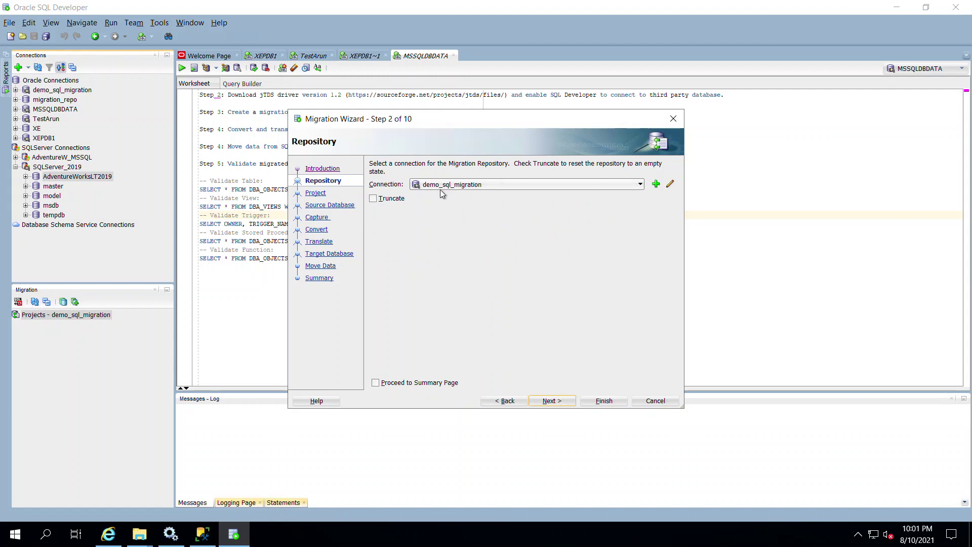
click(670, 185)
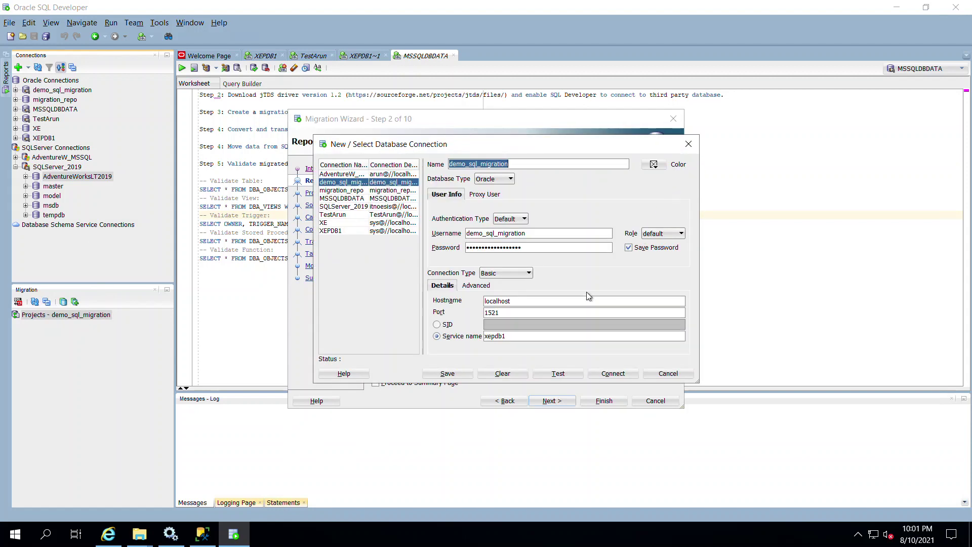
click(551, 374)
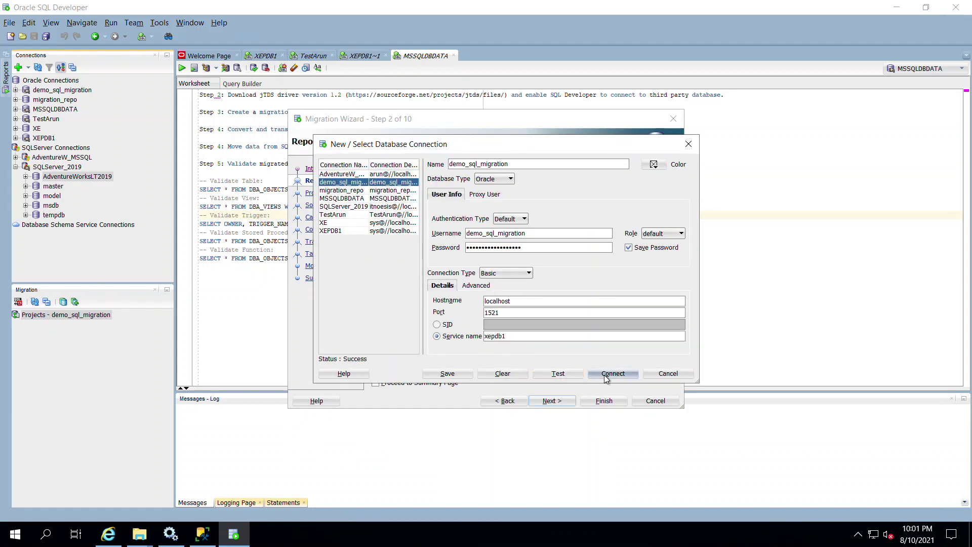
click(606, 377)
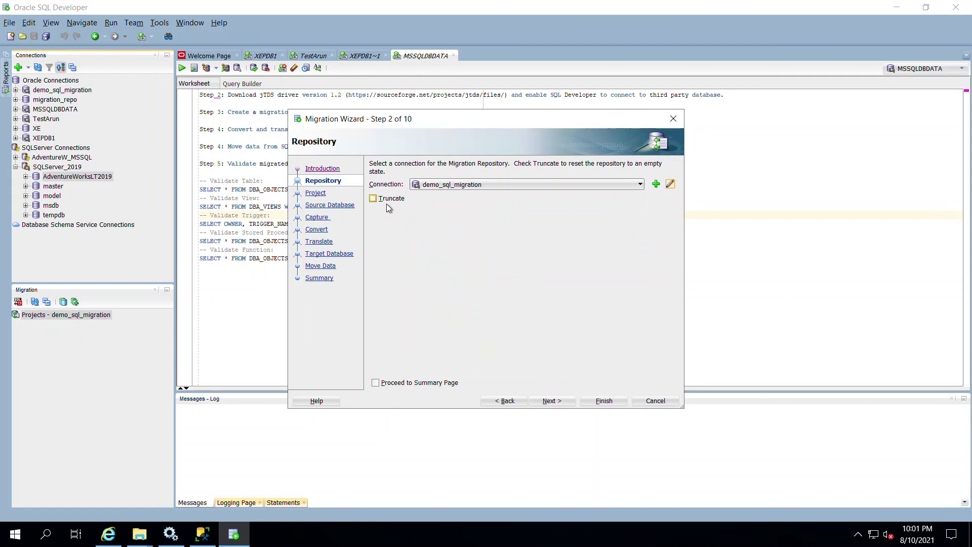
click(560, 404)
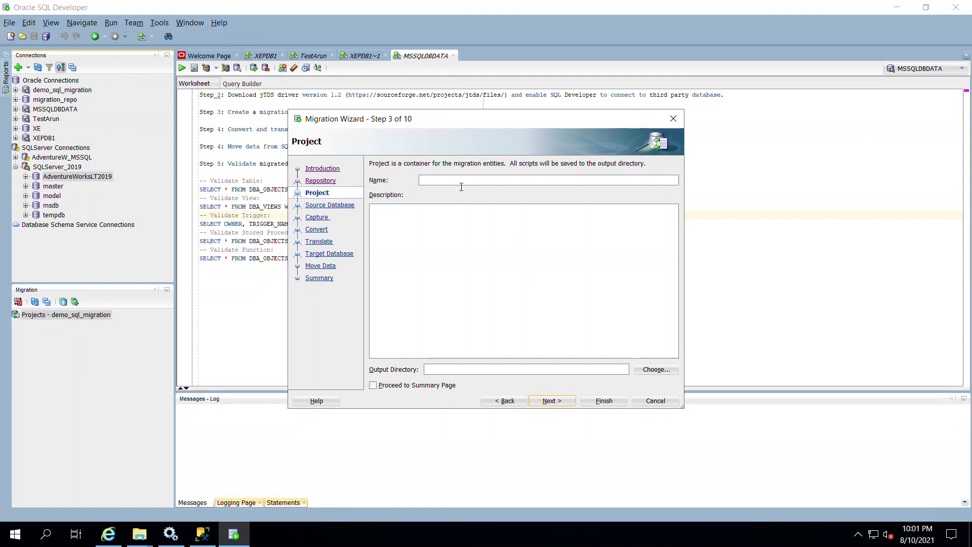
Step: Name the project demo_sql2019_to_orcl and browse to the C:\Arun folder for output
text(demo_sql2019_o)
text(o_orcl)
click(463, 180)
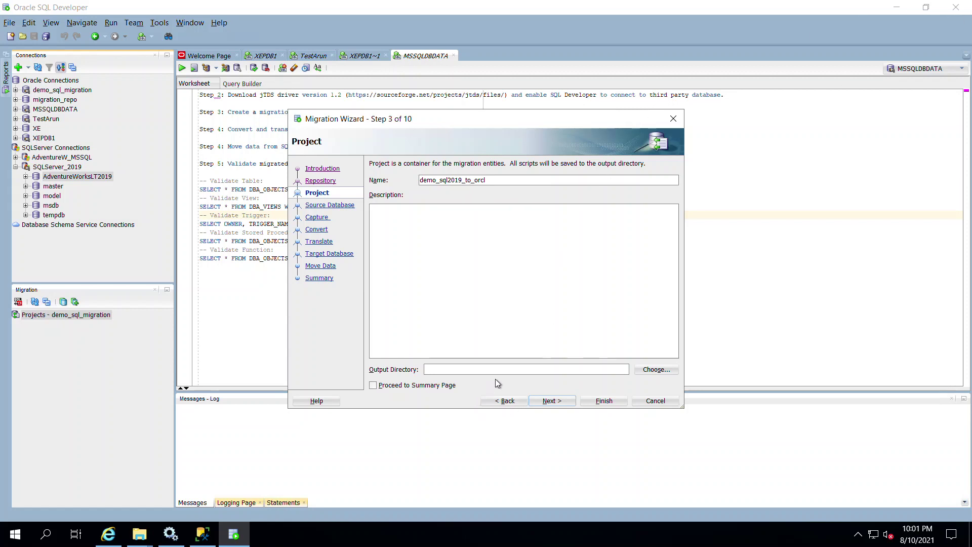
click(655, 370)
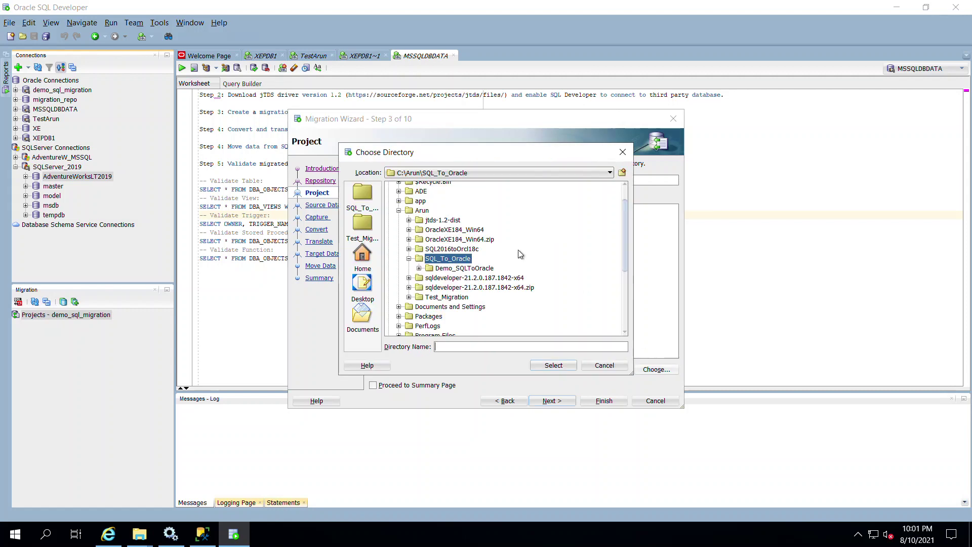
click(409, 259)
scroll(453, 264, up, 1)
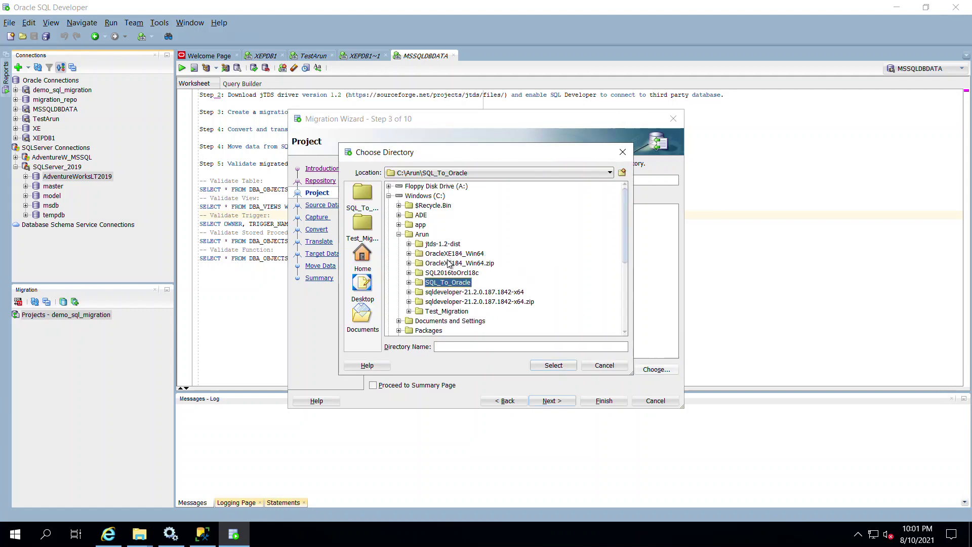
click(422, 234)
Step: Create and select output folder C:\Arun\sqltooracle, then continue to the Source Database step
click(622, 173)
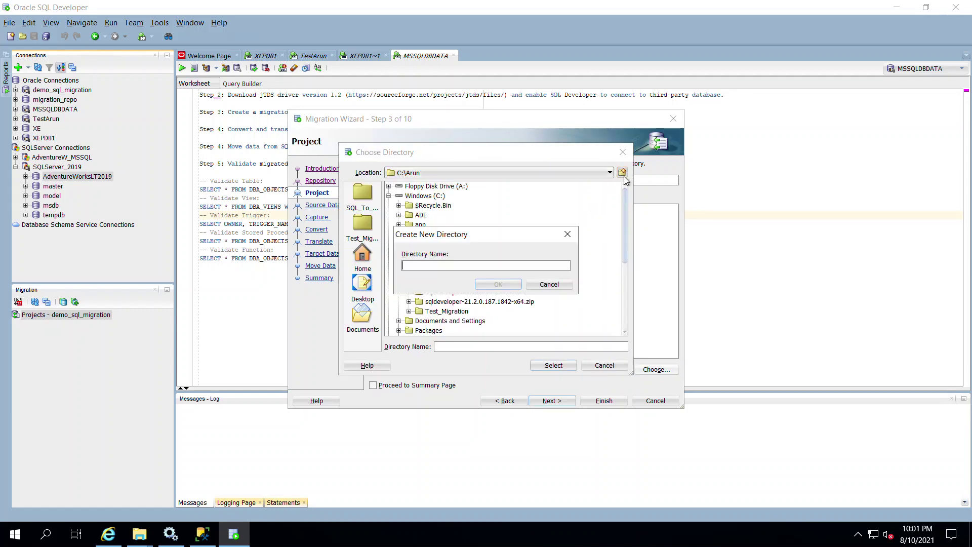
text(sql)
drag(444, 238, 464, 212)
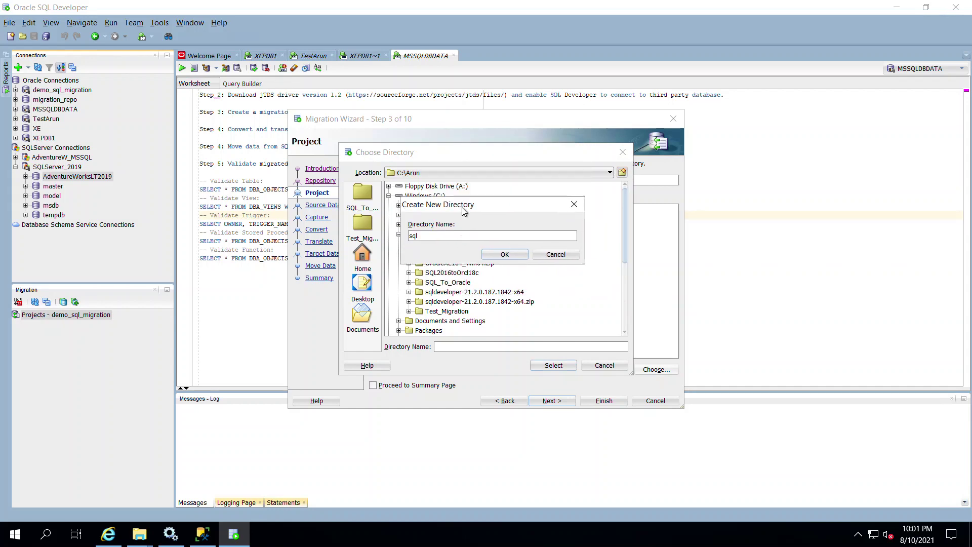
text(toora)
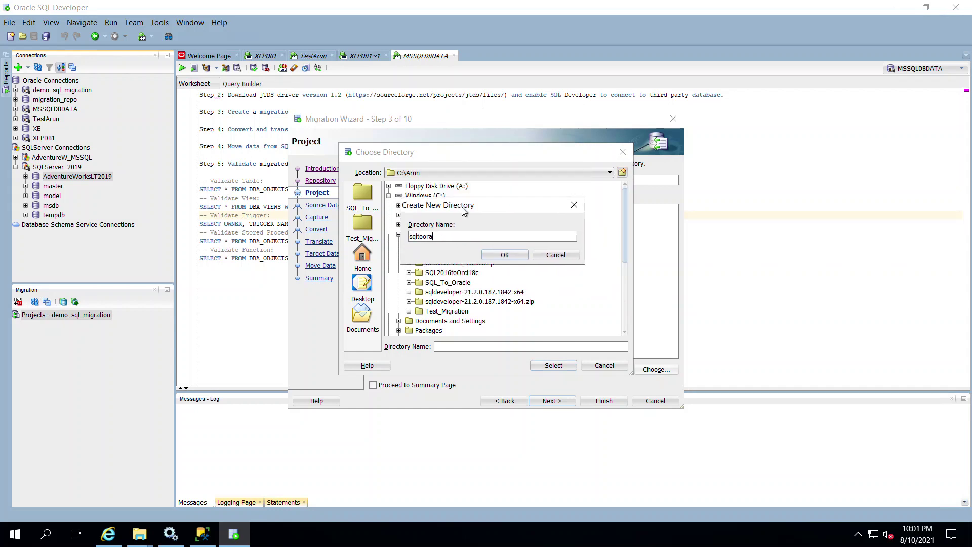
text(cle)
click(506, 255)
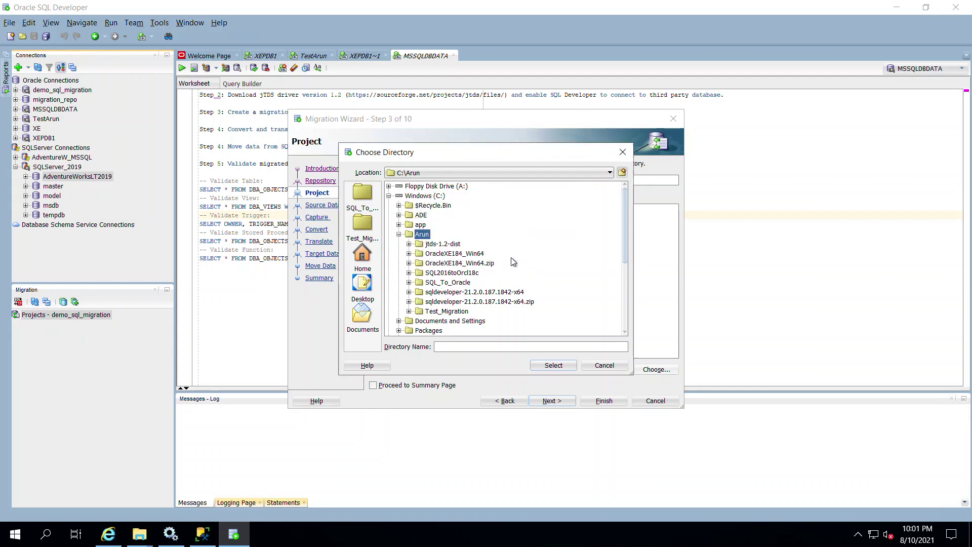
click(554, 366)
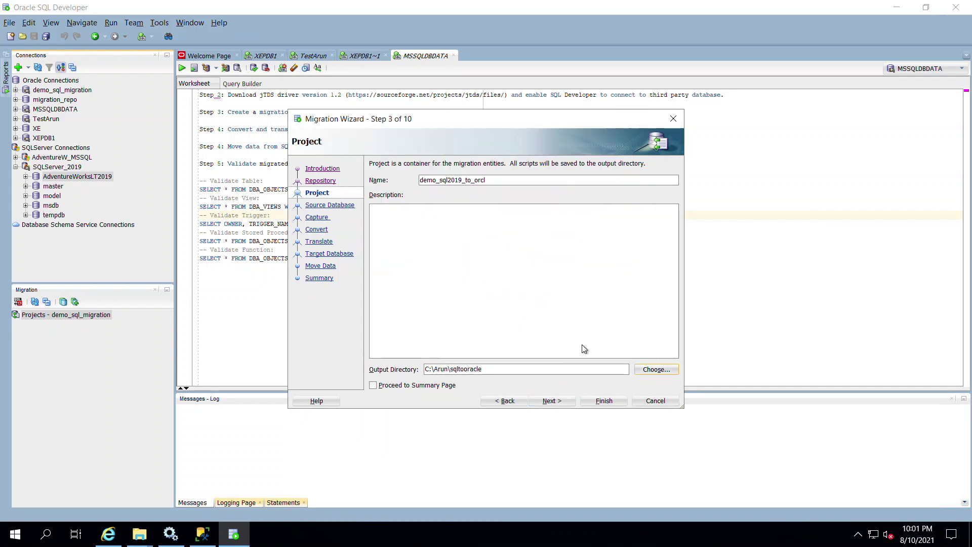
click(549, 401)
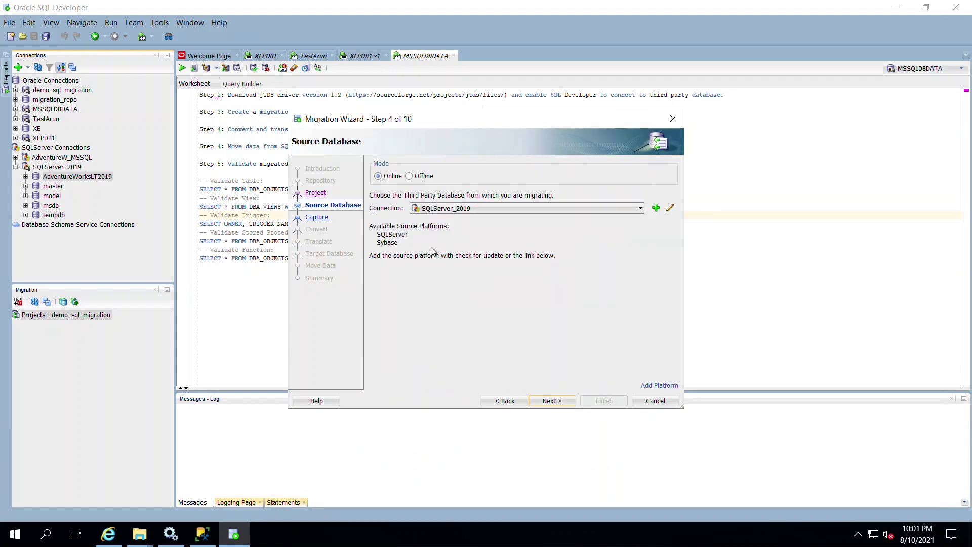
Step: Keep SQLServer_2019 as source, test and connect it, then continue to Step 5, Capture
click(451, 211)
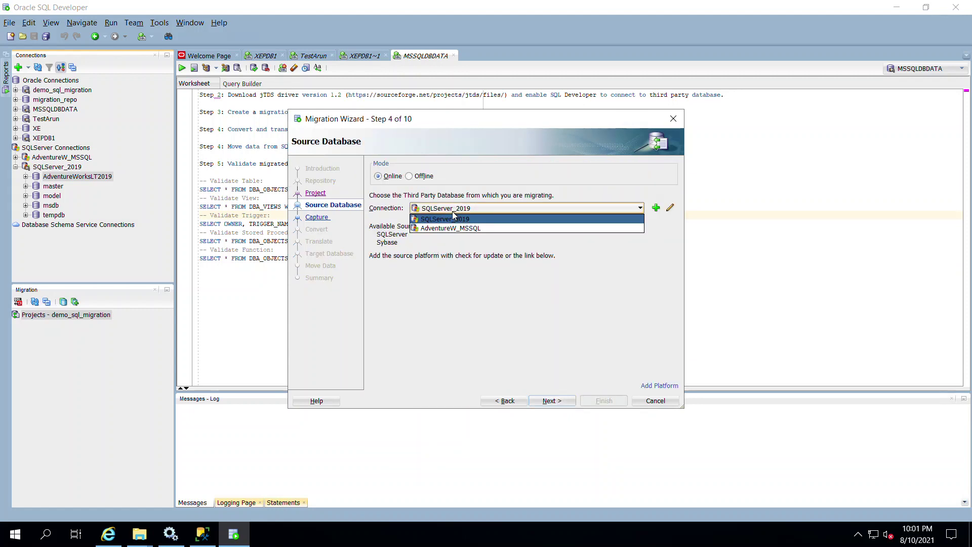
click(453, 213)
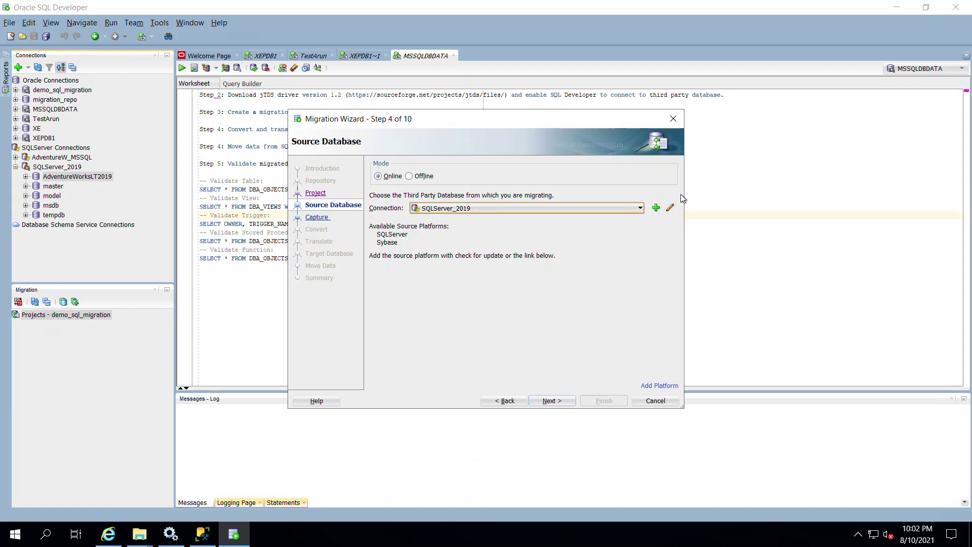
click(671, 208)
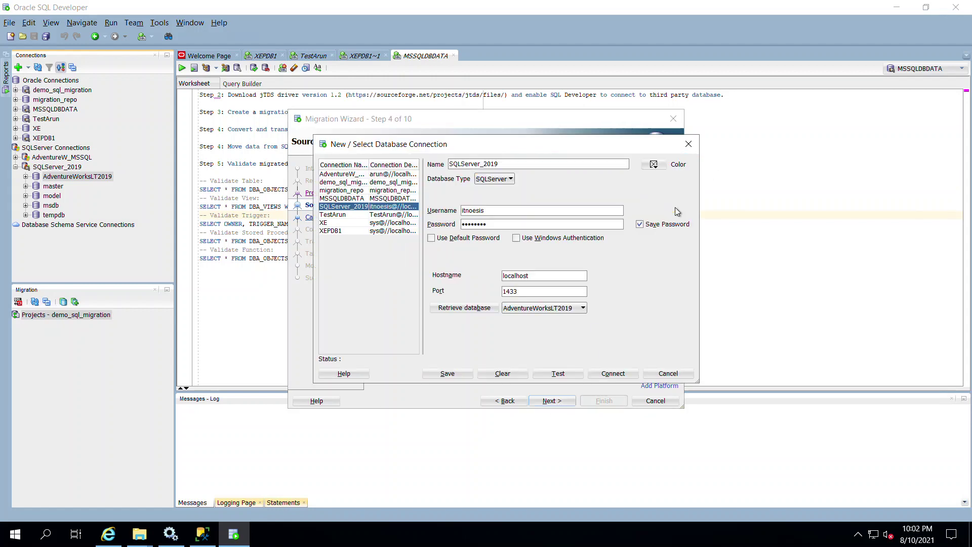
click(577, 373)
click(656, 374)
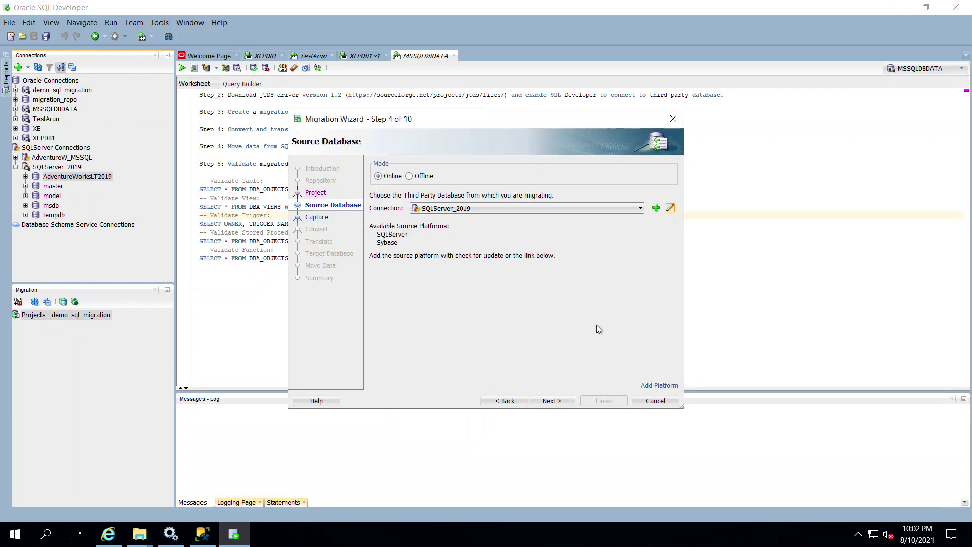
click(671, 207)
click(567, 376)
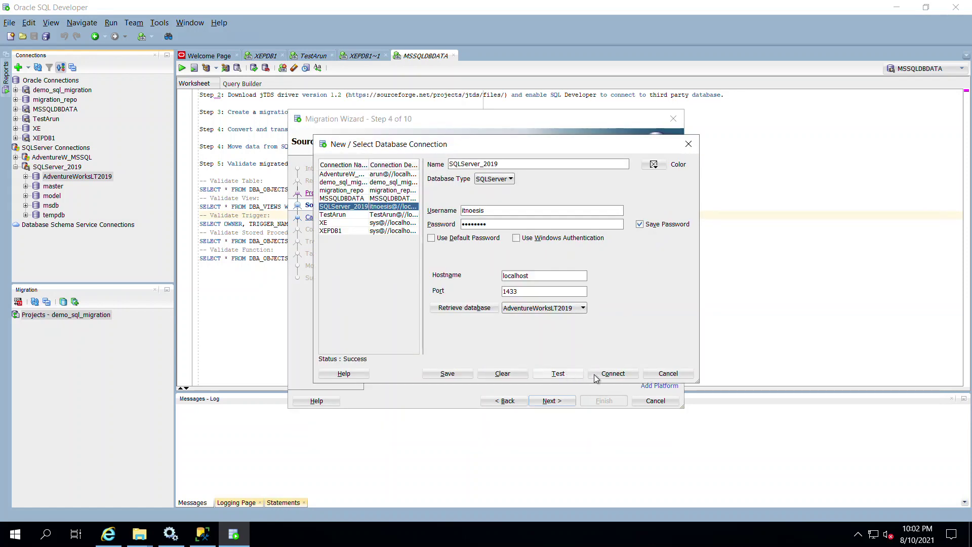
click(601, 375)
click(552, 401)
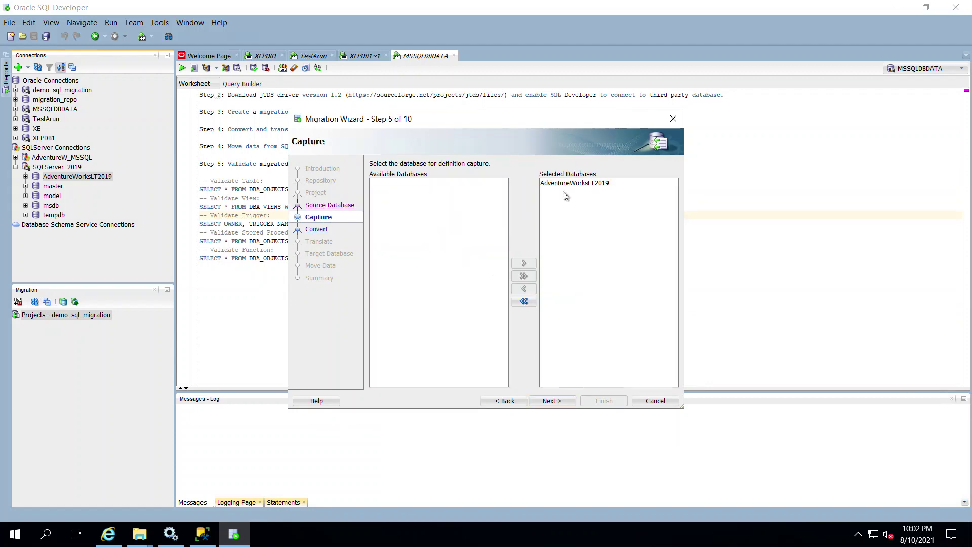
Step: Inspect the NUMERIC-to-NUMBER mapping rule, cancel unchanged, and continue to Step 7, Translate
click(552, 401)
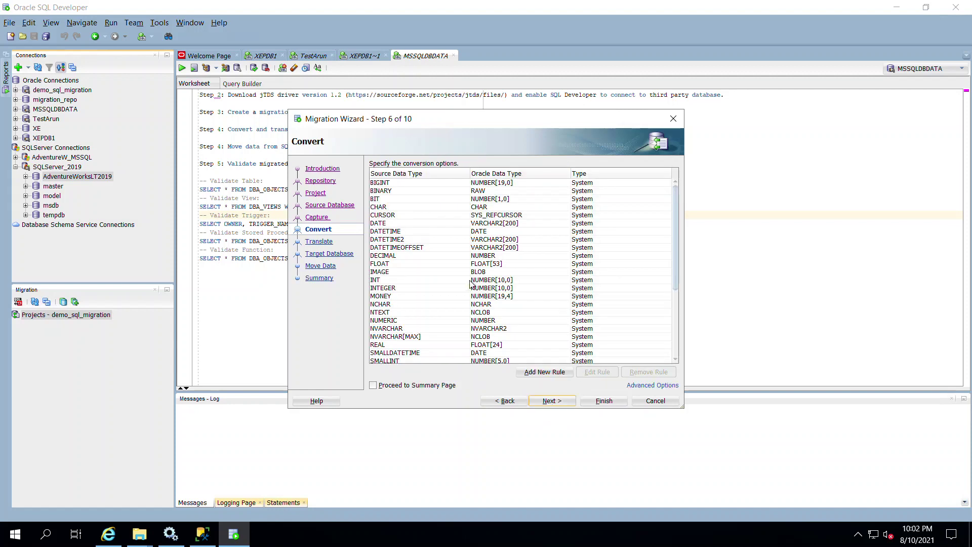
scroll(420, 297, down, 5)
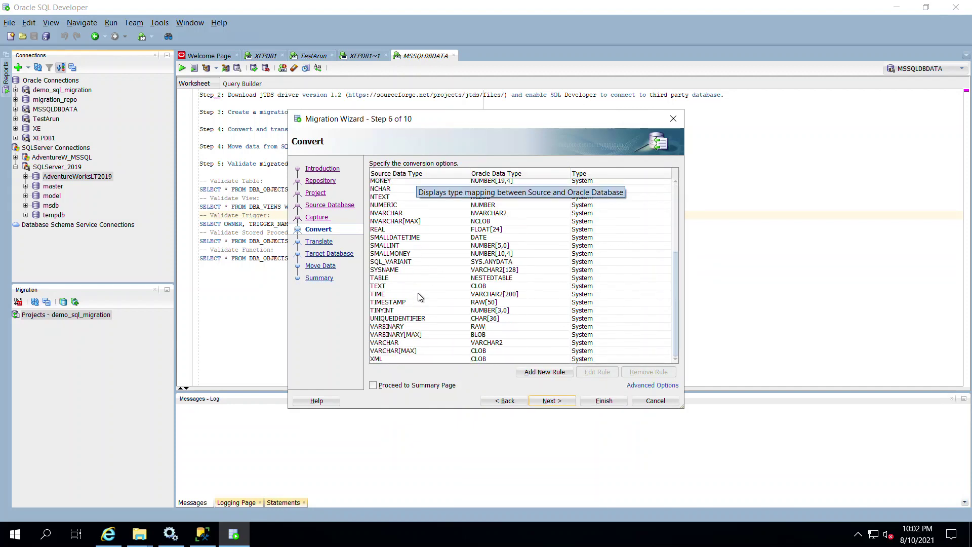
scroll(420, 298, up, 5)
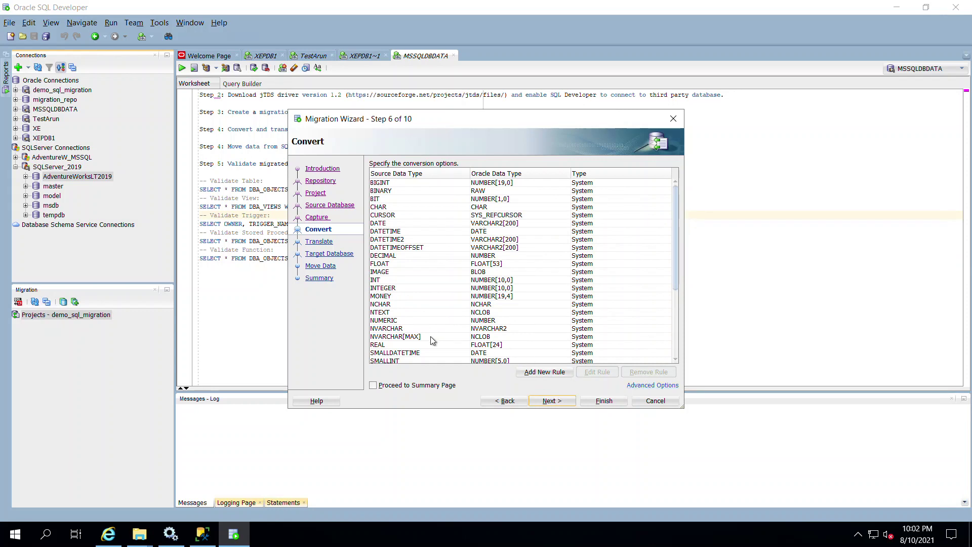
click(419, 324)
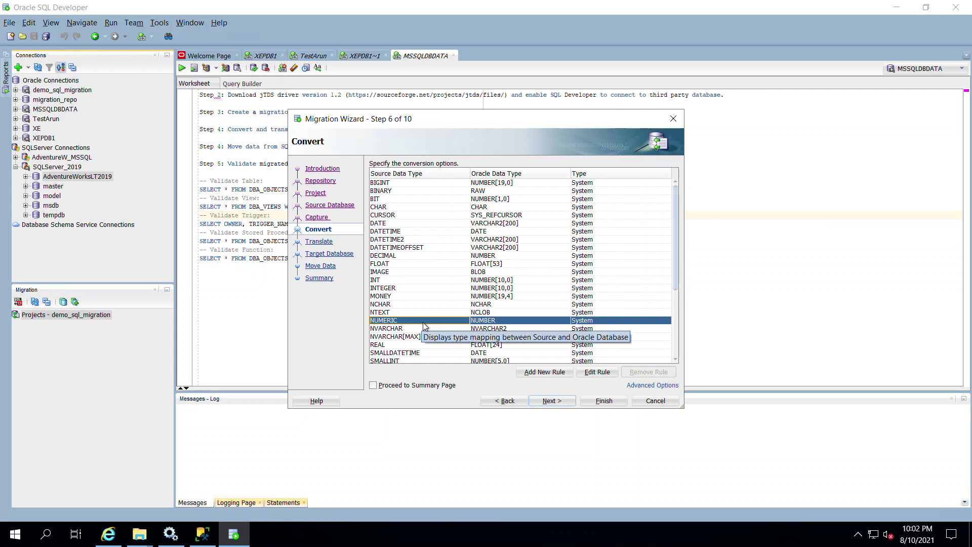
click(589, 372)
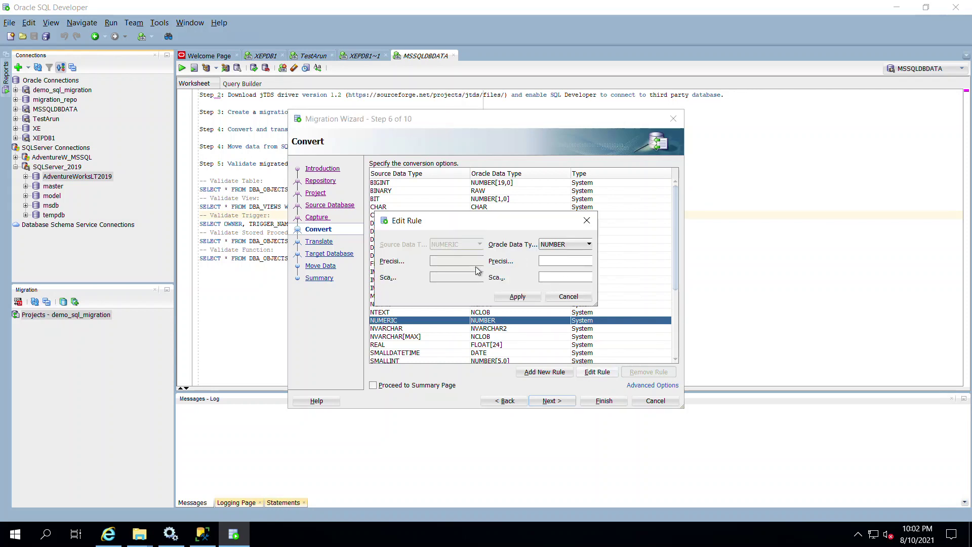
click(575, 245)
click(572, 248)
click(569, 297)
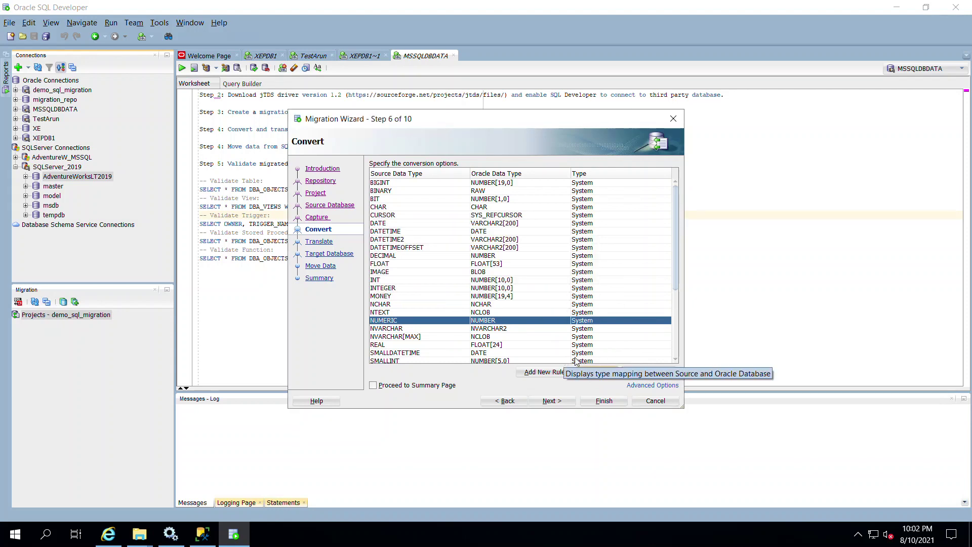
click(555, 403)
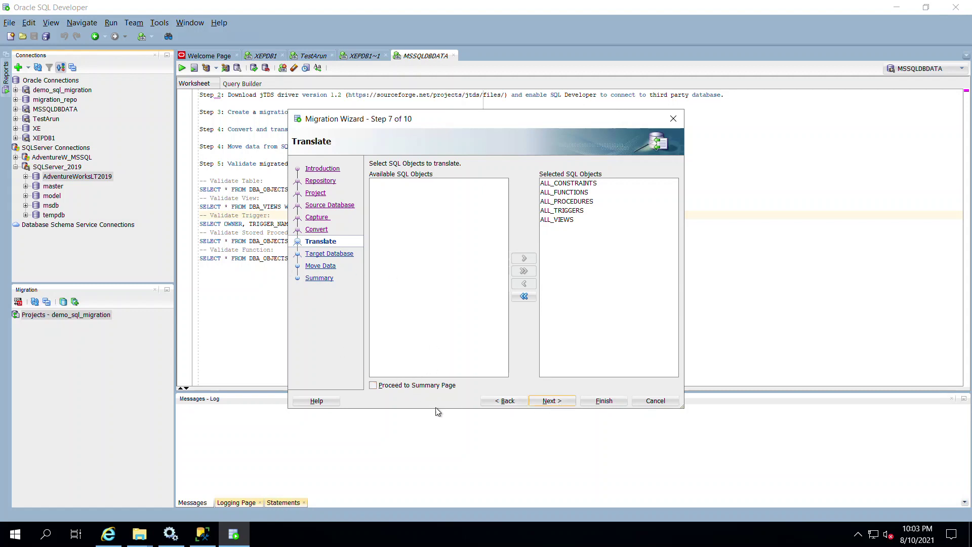
Step: Enable Proceed to Summary Page and finish the wizard to run the migration
click(400, 386)
click(566, 404)
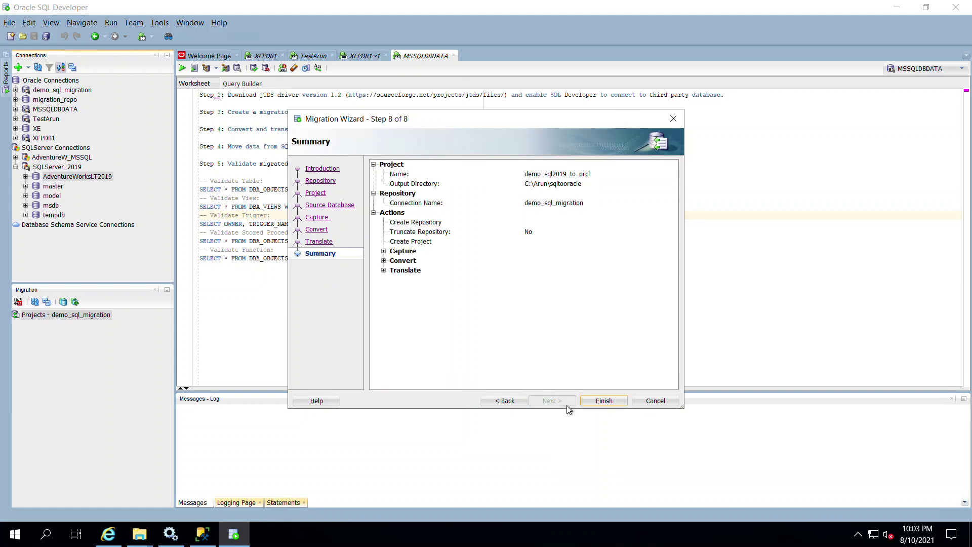
click(604, 401)
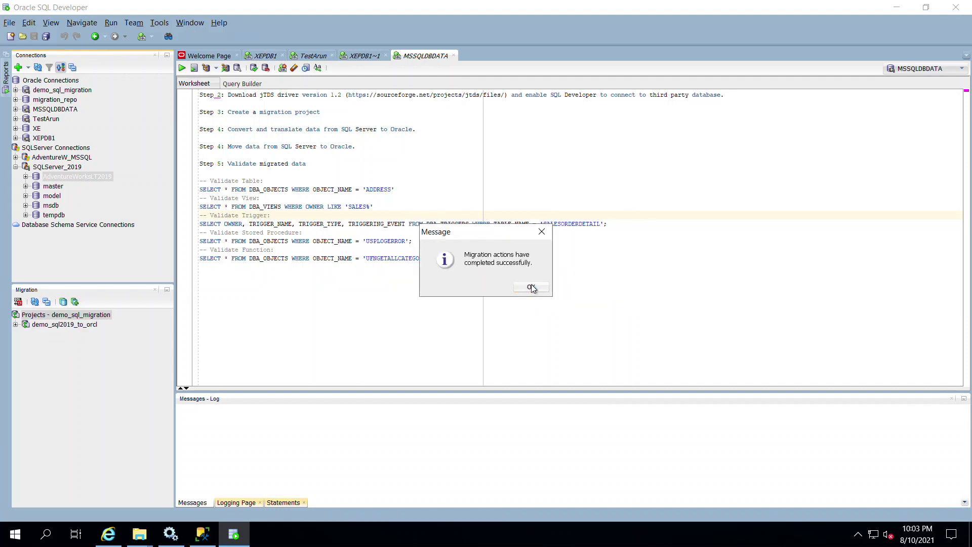
Step: Dismiss the completion message and open the demo_sql2019_to_orcl project's status report
click(531, 287)
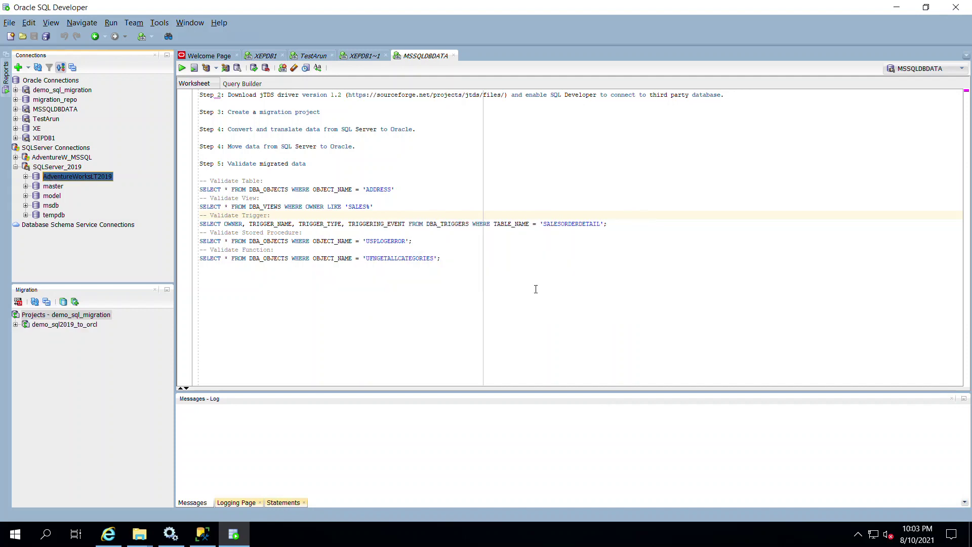
click(16, 325)
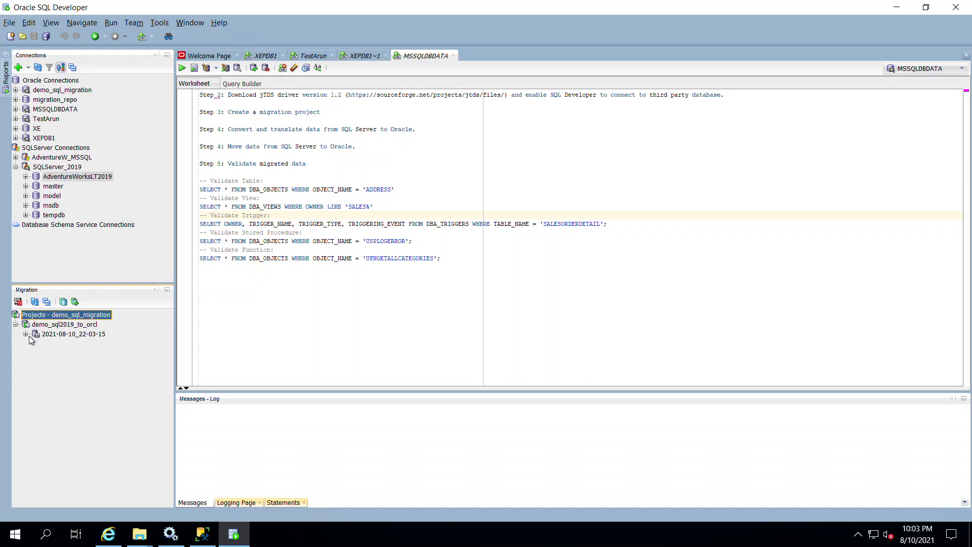
double_click(50, 324)
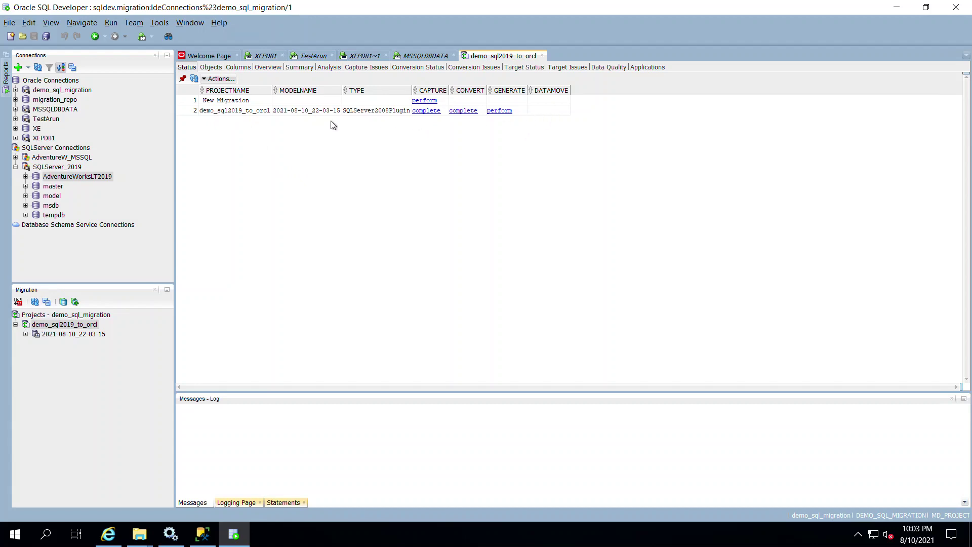
Step: Browse the captured and converted object groups and open the converted AdventureWorksLT2019 model's report
click(25, 333)
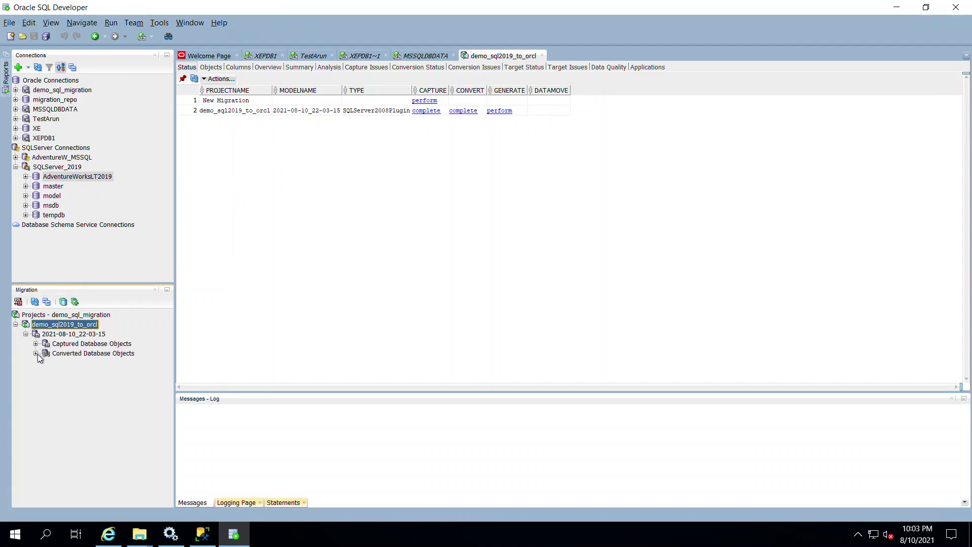
click(36, 343)
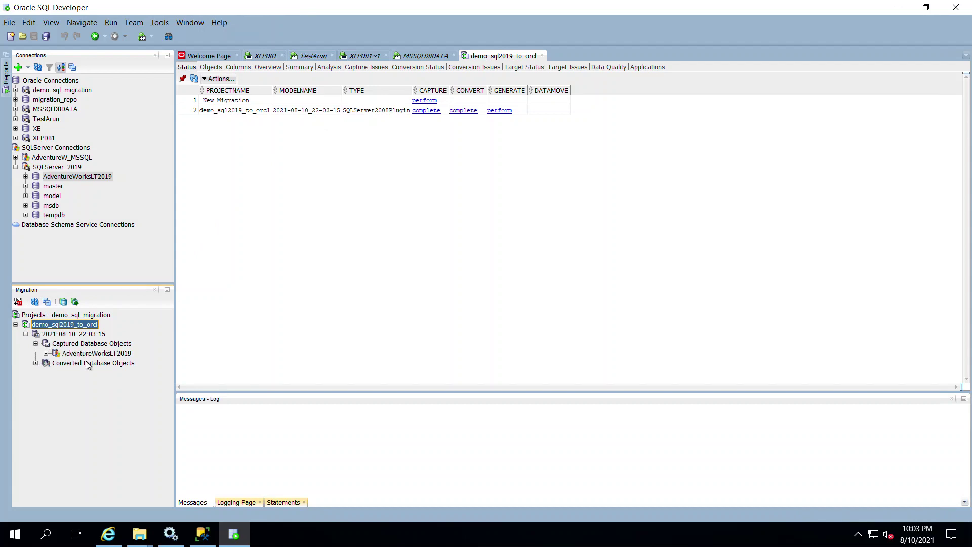
click(46, 354)
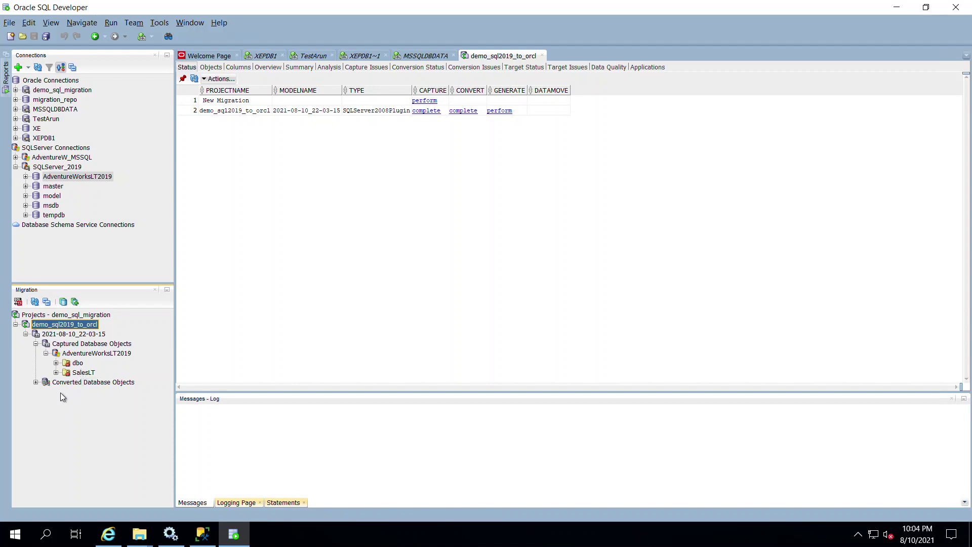
click(45, 353)
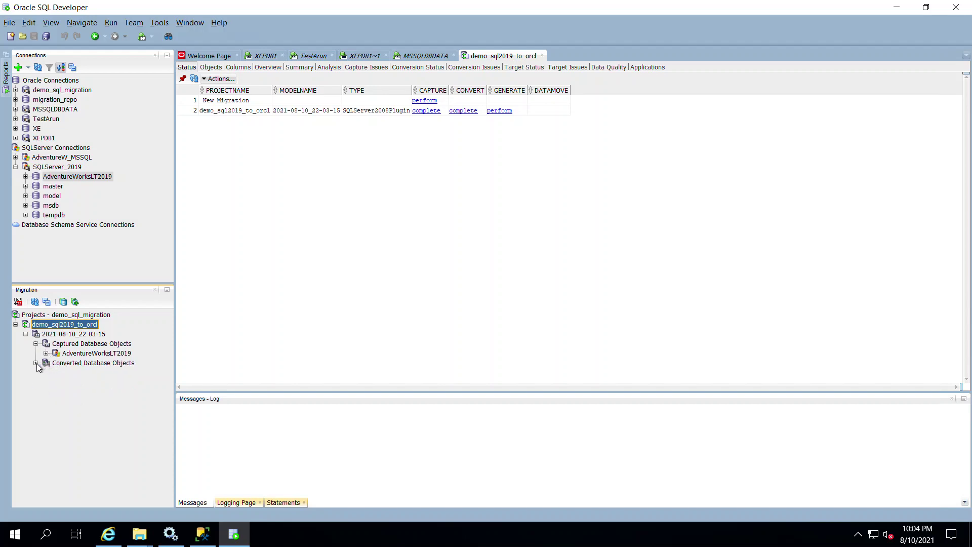
click(36, 363)
click(46, 372)
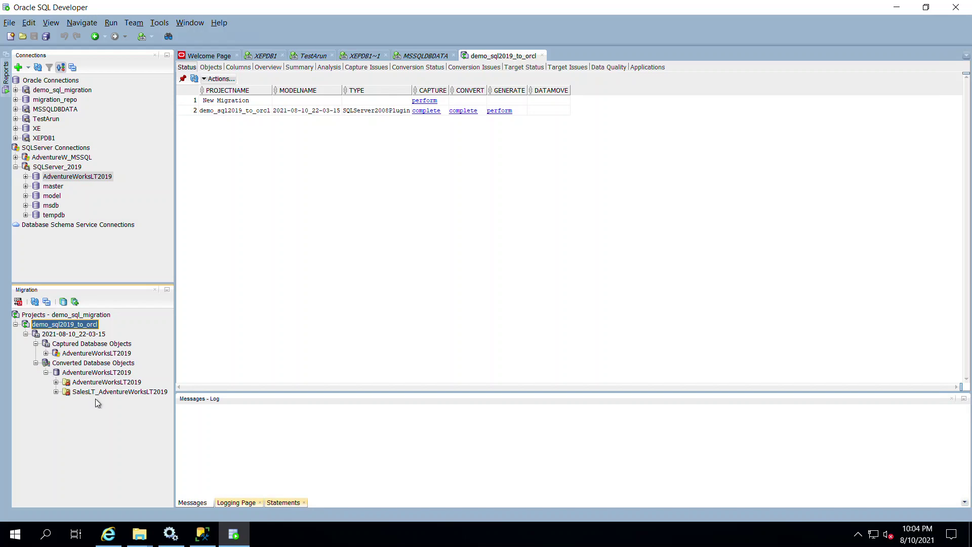
click(46, 373)
double_click(58, 374)
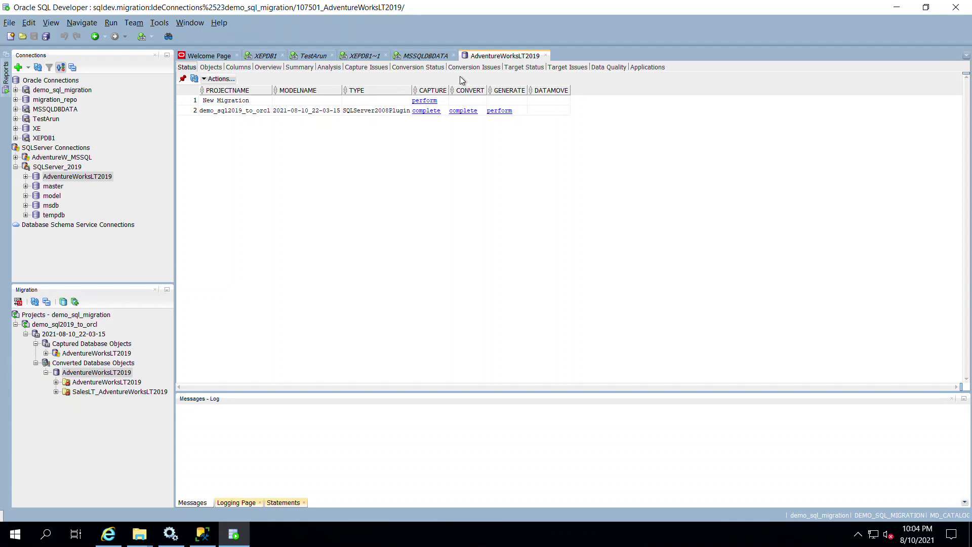
click(475, 67)
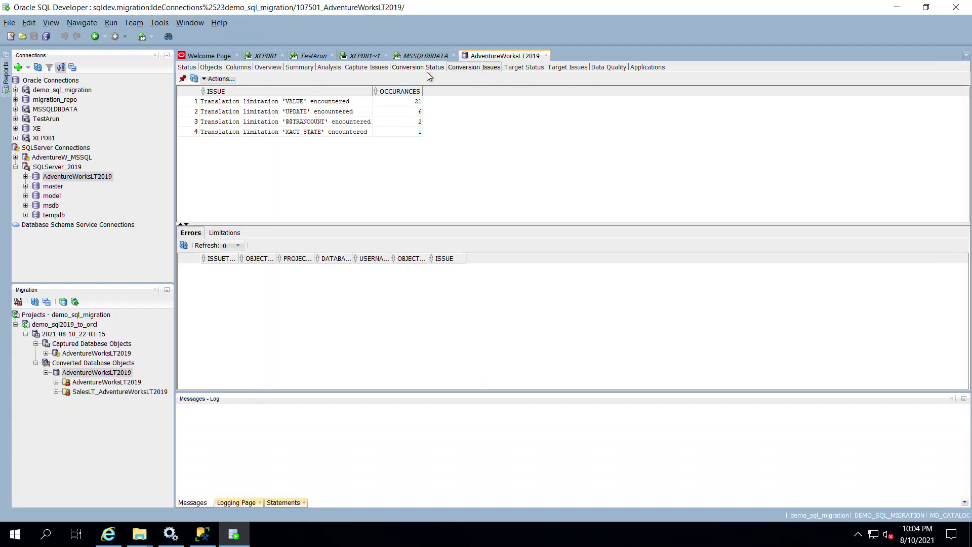
click(427, 71)
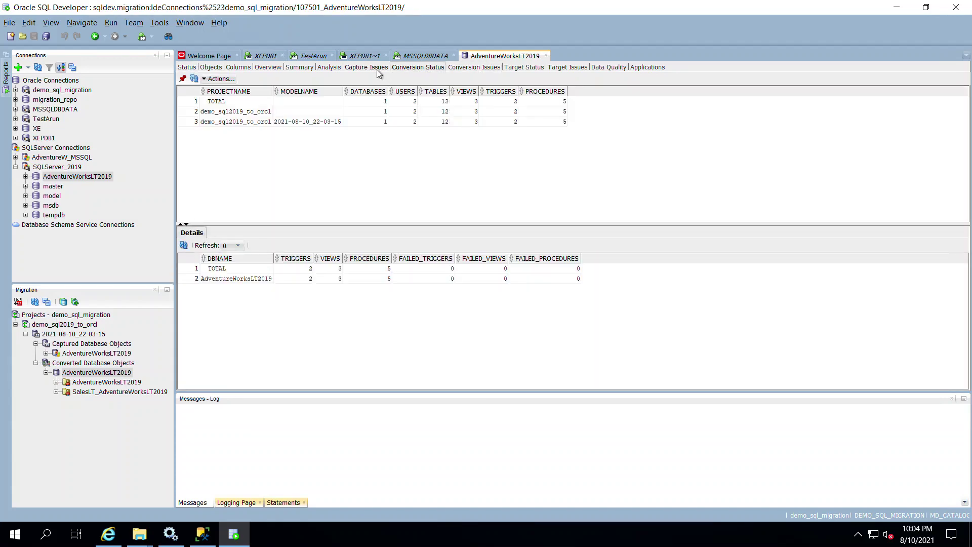
click(376, 68)
scroll(472, 228, down, 5)
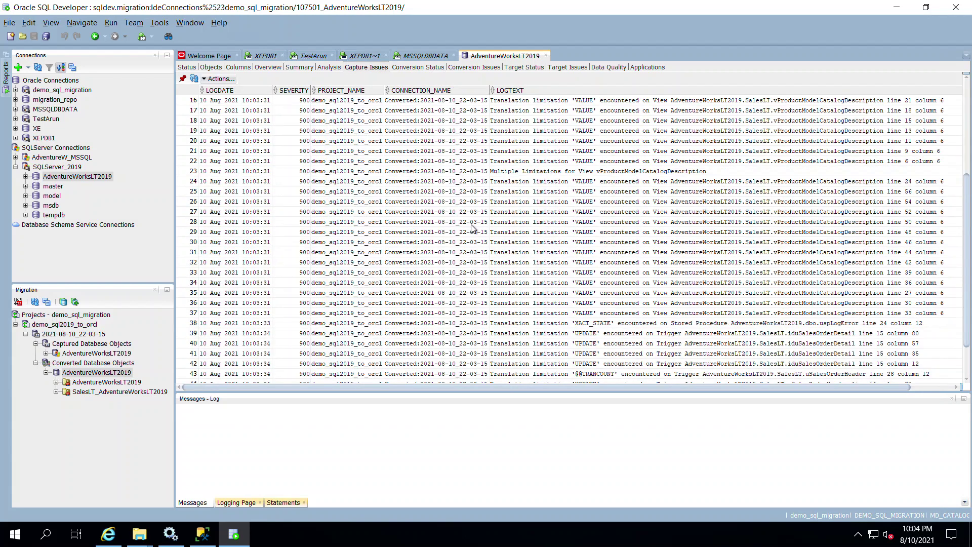
scroll(472, 228, down, 2)
scroll(471, 228, up, 7)
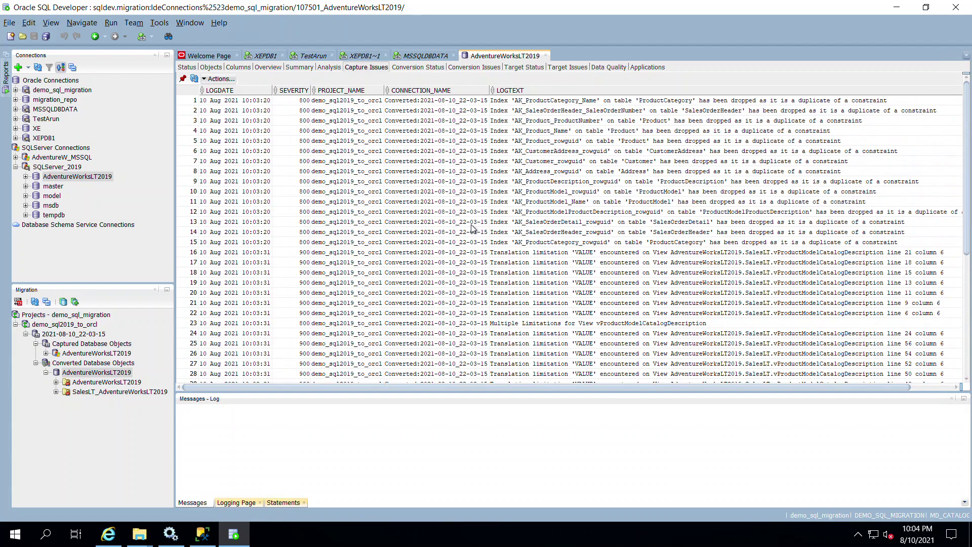
scroll(472, 228, down, 7)
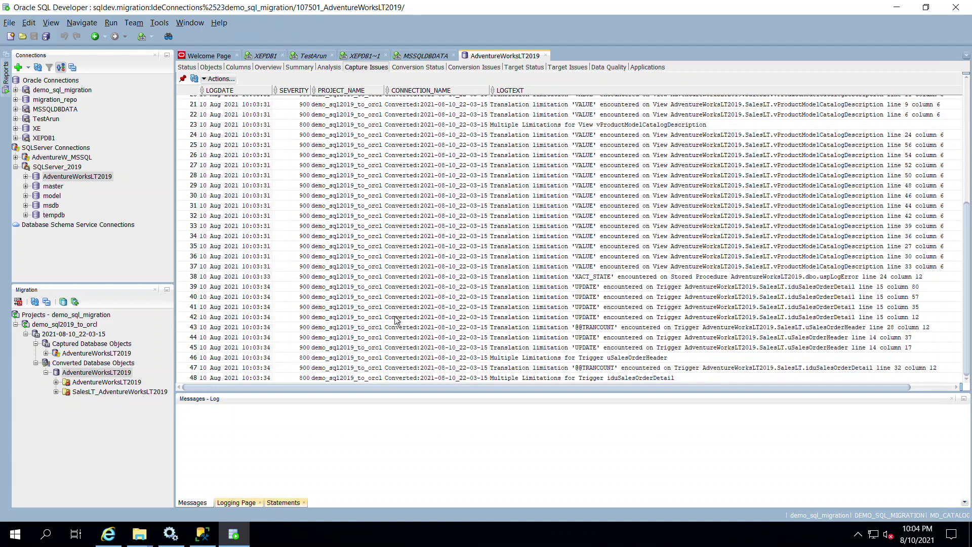
scroll(396, 320, up, 7)
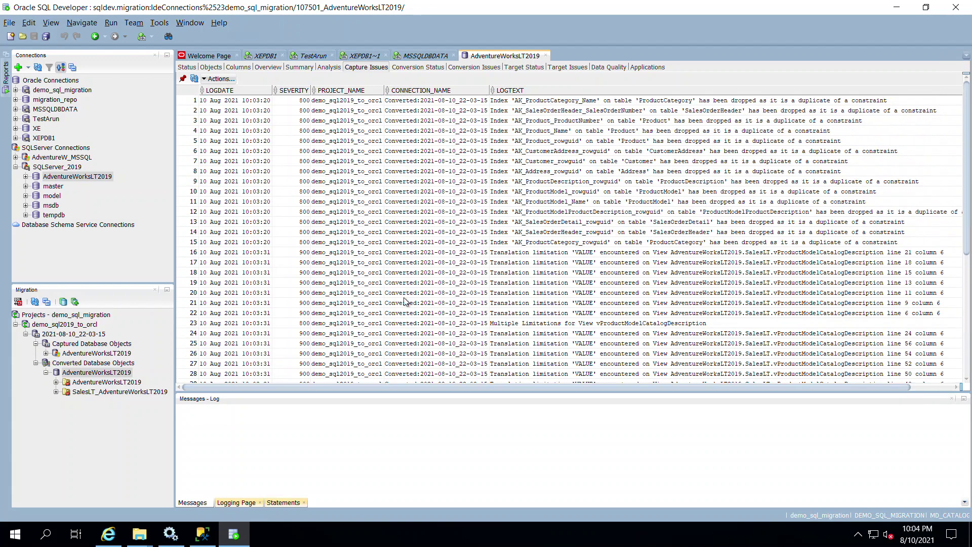
click(474, 68)
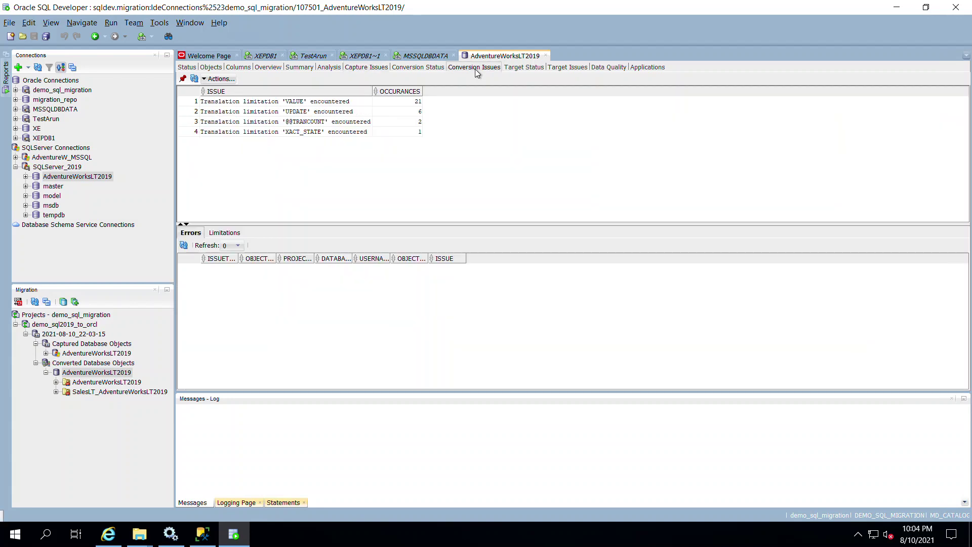
click(336, 122)
click(351, 133)
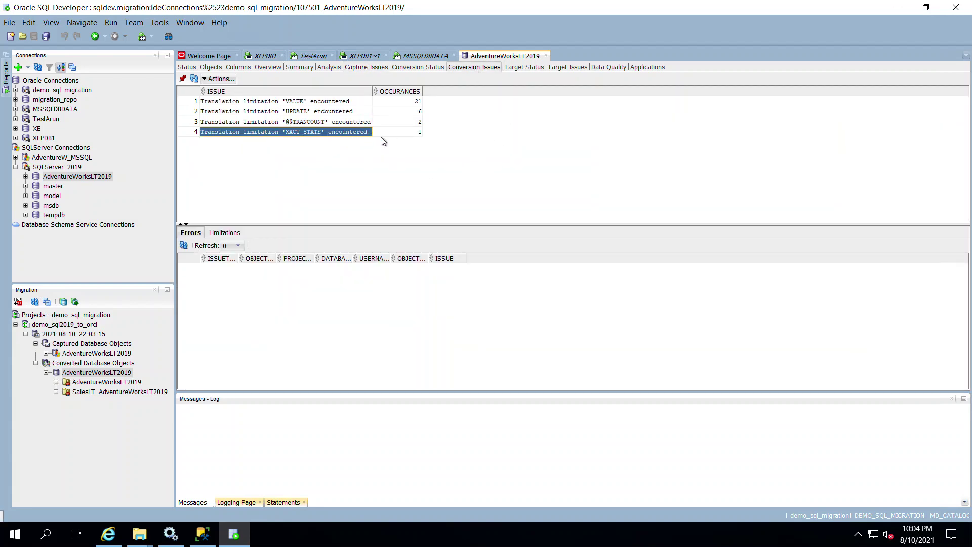
click(366, 67)
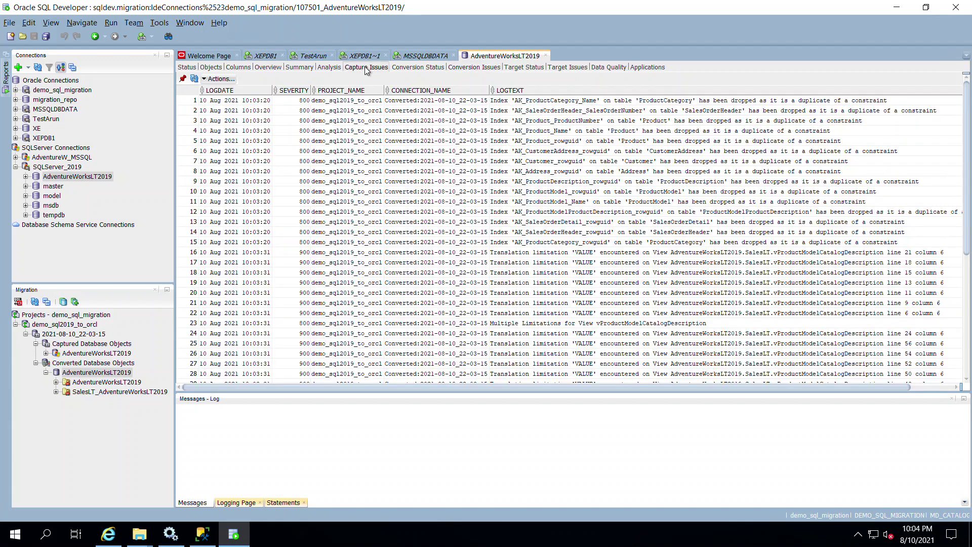
click(443, 172)
scroll(488, 289, down, 7)
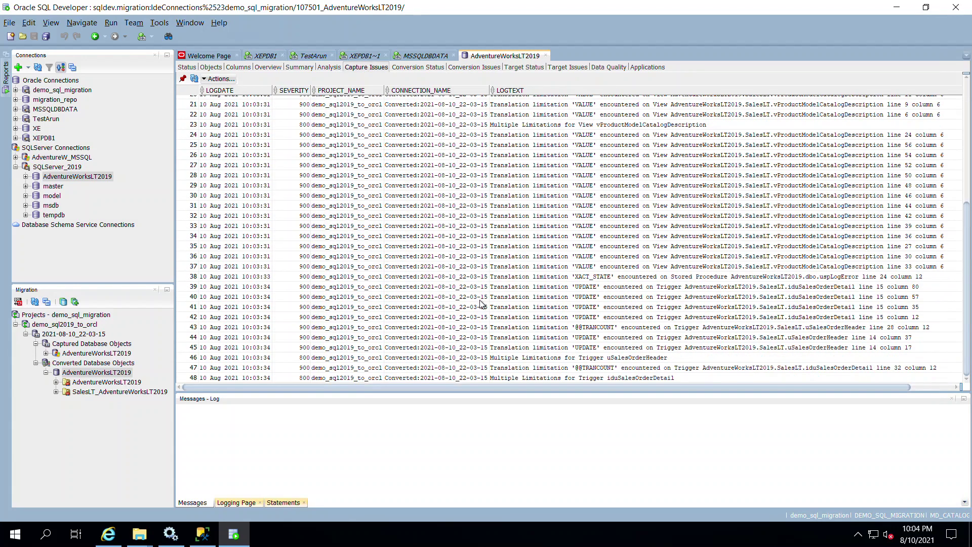
scroll(479, 301, up, 7)
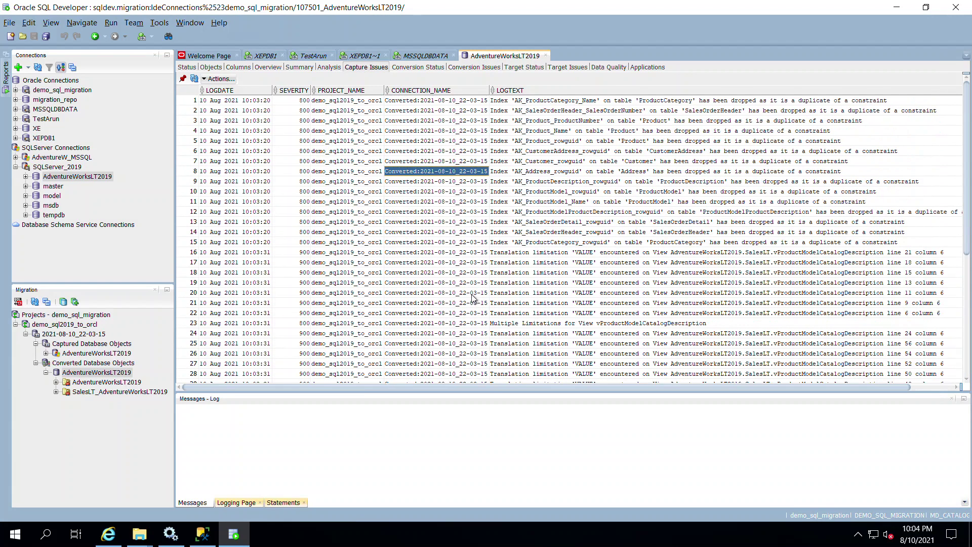
scroll(474, 303, down, 7)
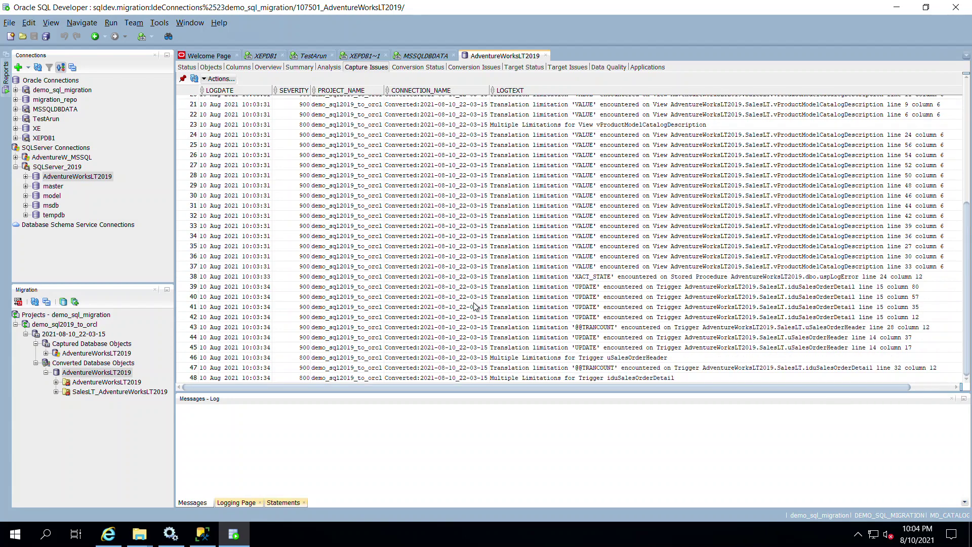
scroll(475, 306, up, 7)
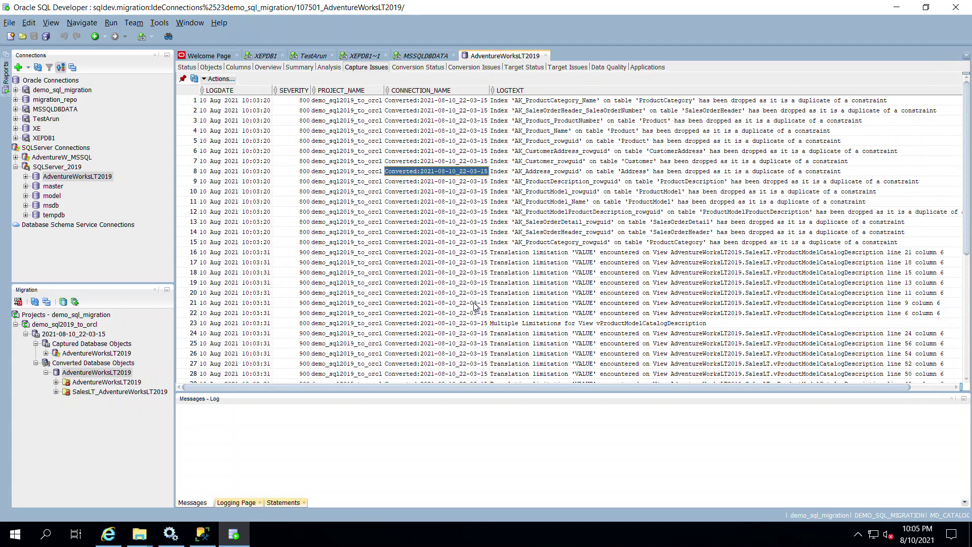
scroll(476, 306, down, 7)
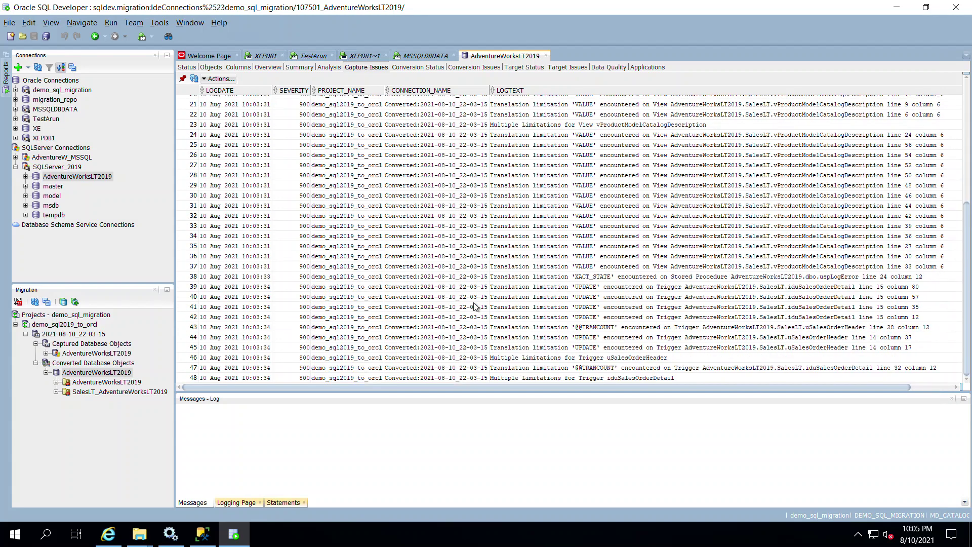
scroll(474, 306, up, 7)
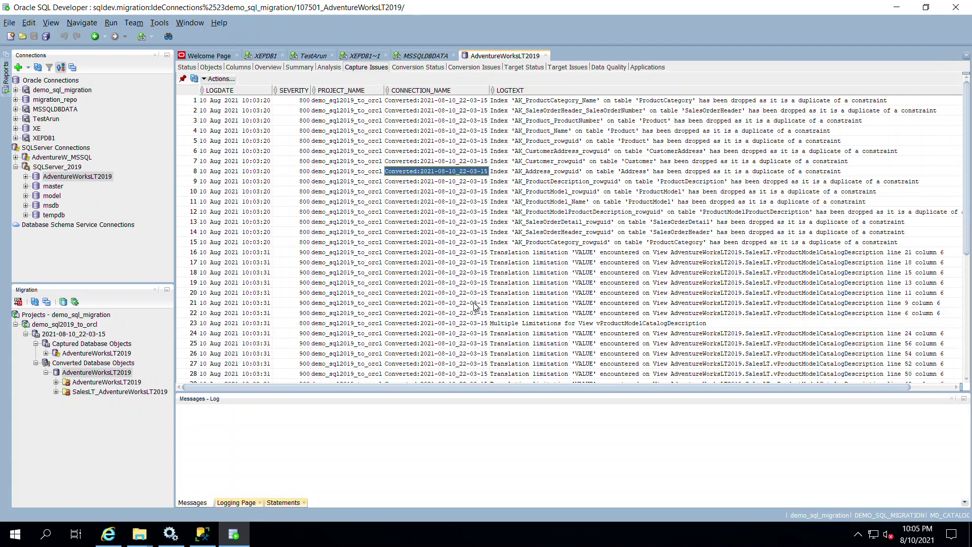
Step: Choose Translate... on Converted Database Objects of model 2021-08-10_22-03-15
click(50, 374)
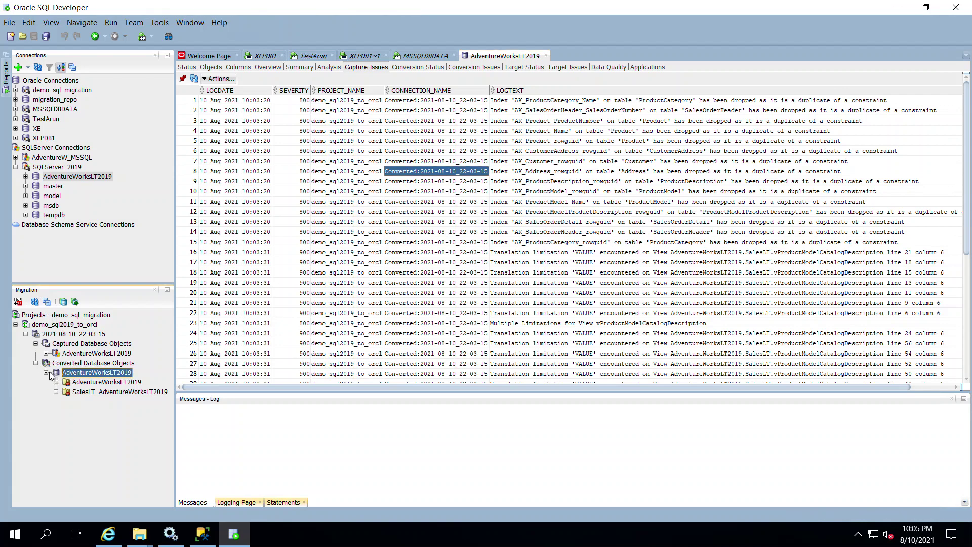
click(47, 373)
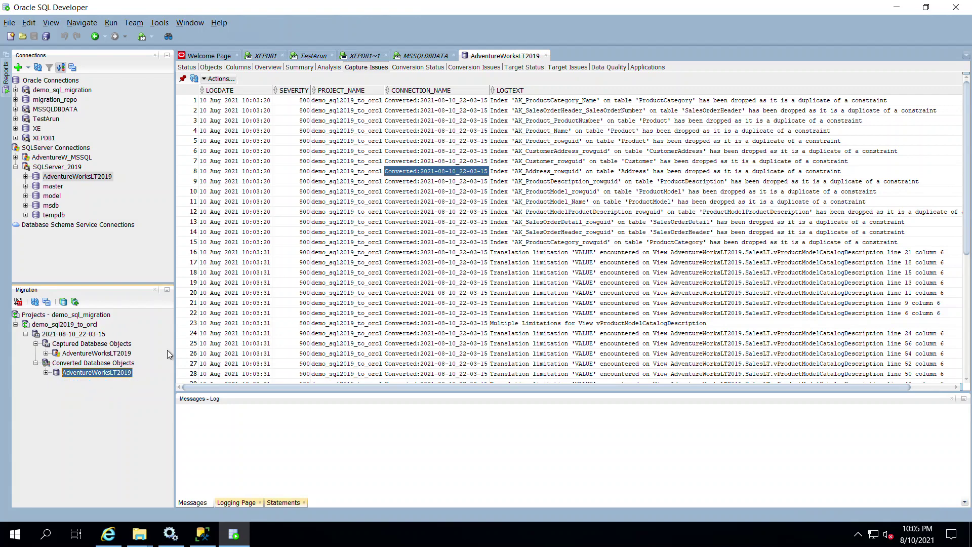
click(32, 335)
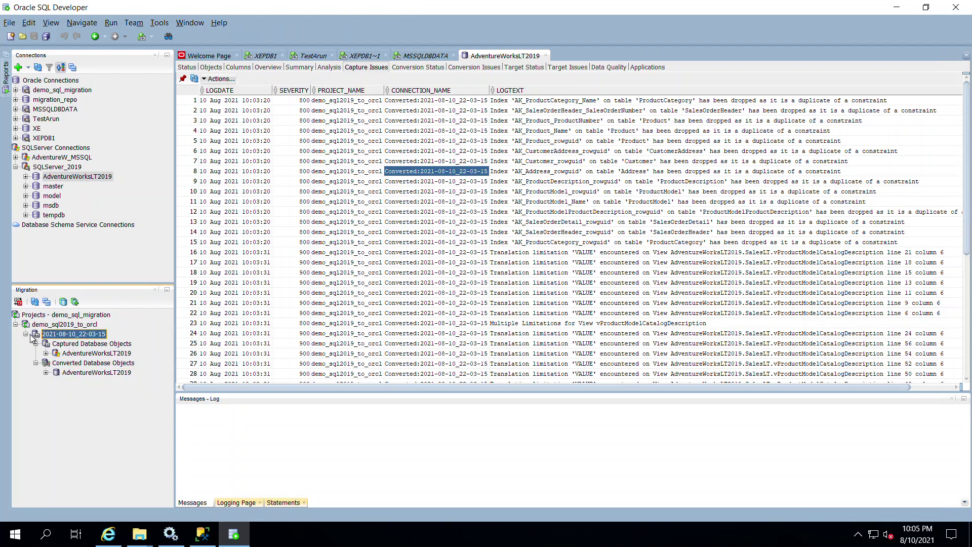
click(25, 335)
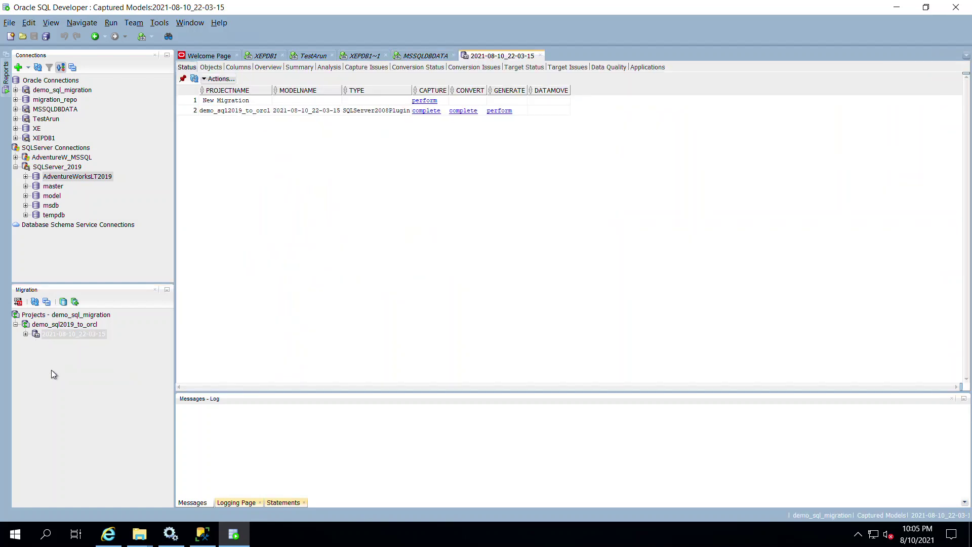
click(57, 336)
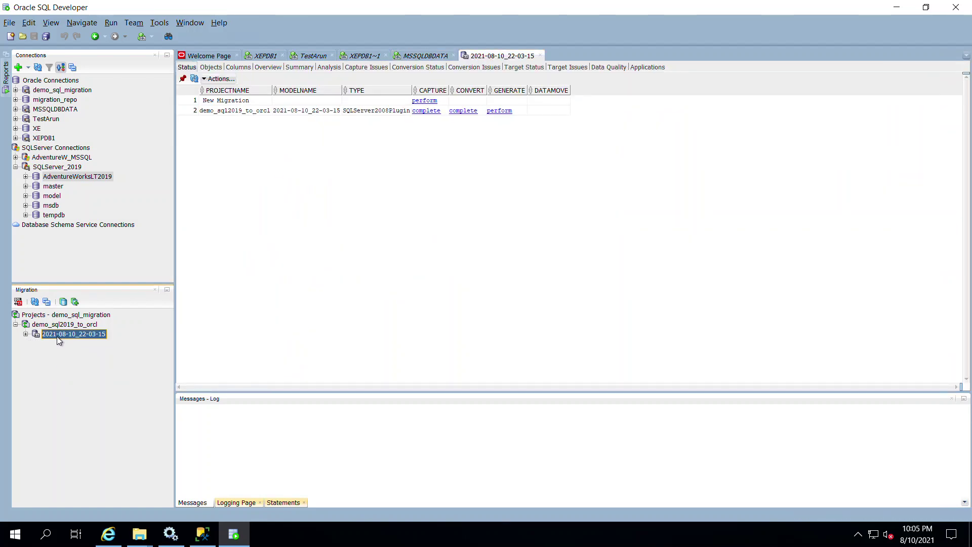
right_click(56, 336)
click(26, 335)
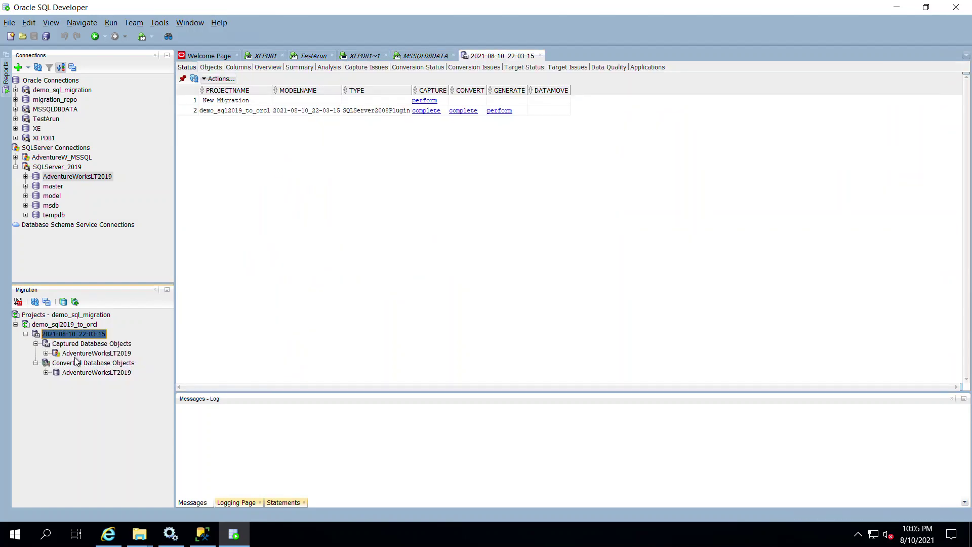
click(73, 364)
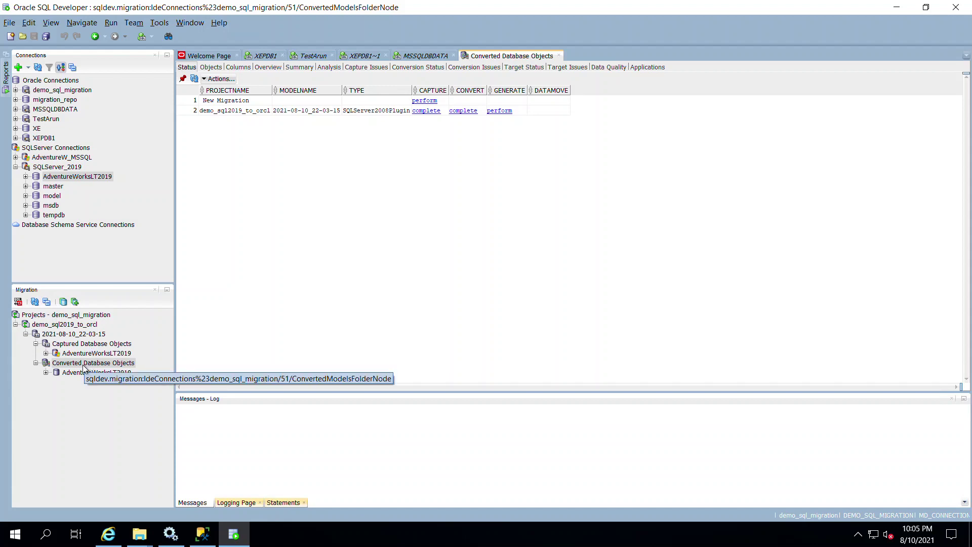
right_click(85, 368)
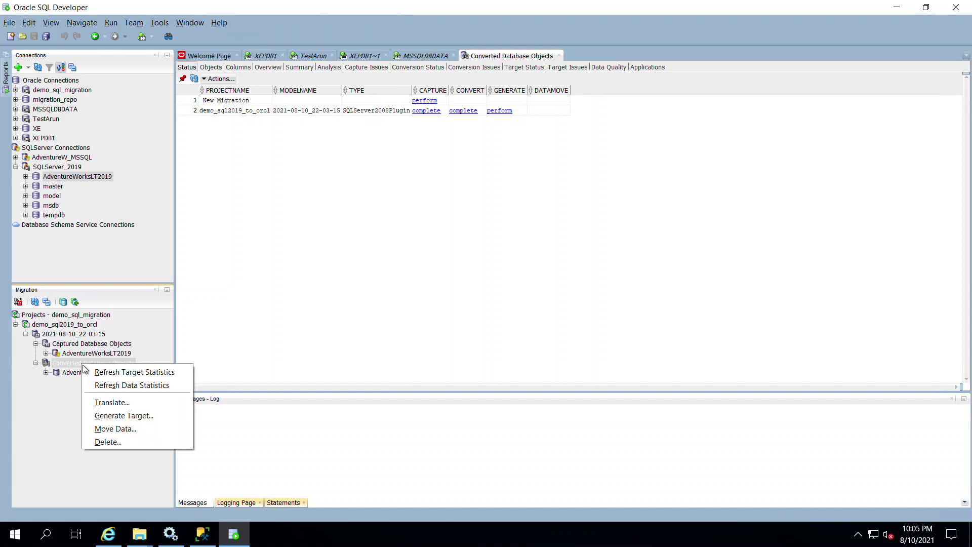
click(135, 402)
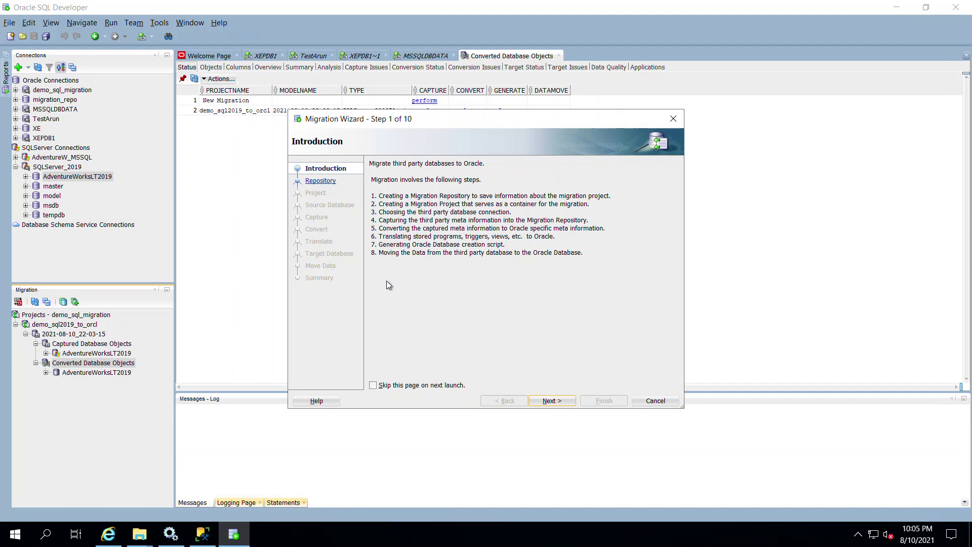
Step: Select uspLogError, uspPrintError and all remaining SQL objects for translation, then go to Target Database
click(551, 401)
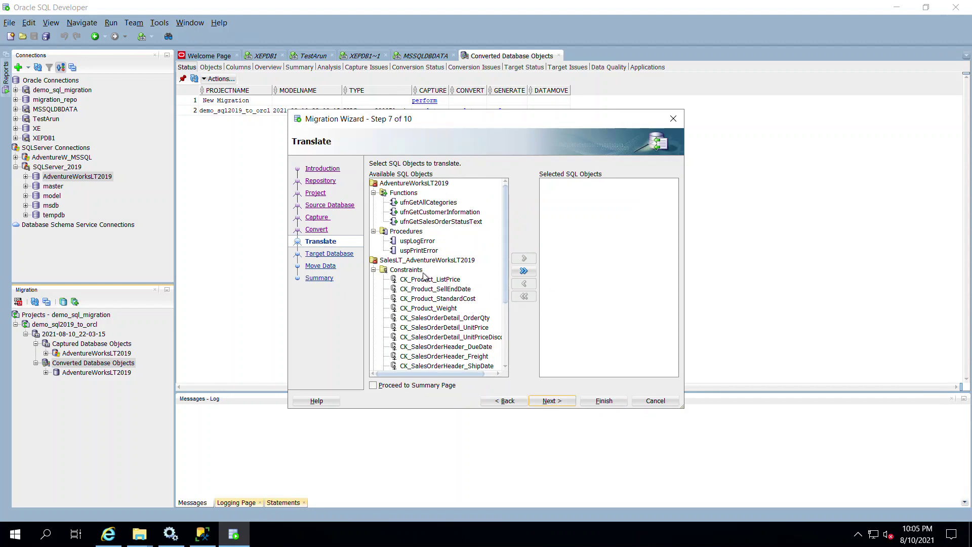
click(422, 242)
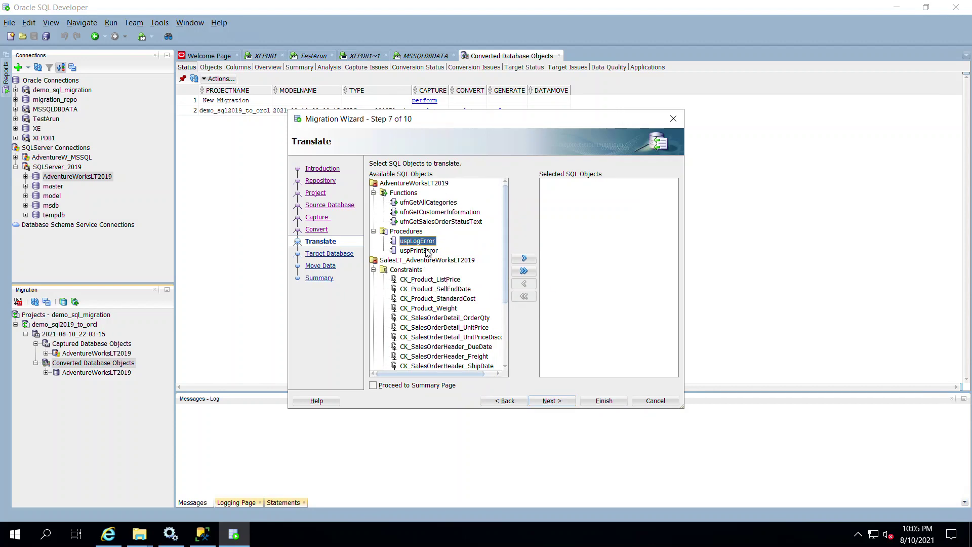
shift+click(426, 252)
click(524, 259)
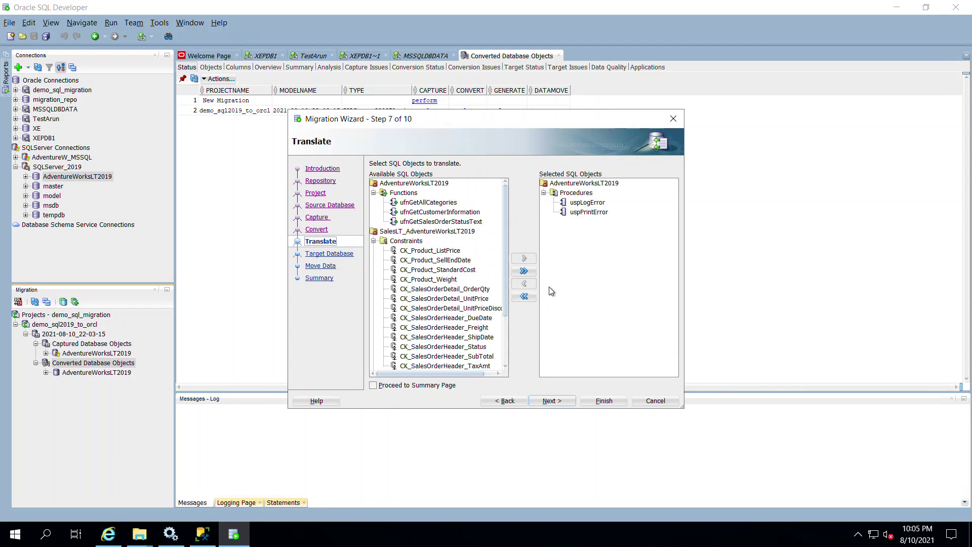
click(526, 272)
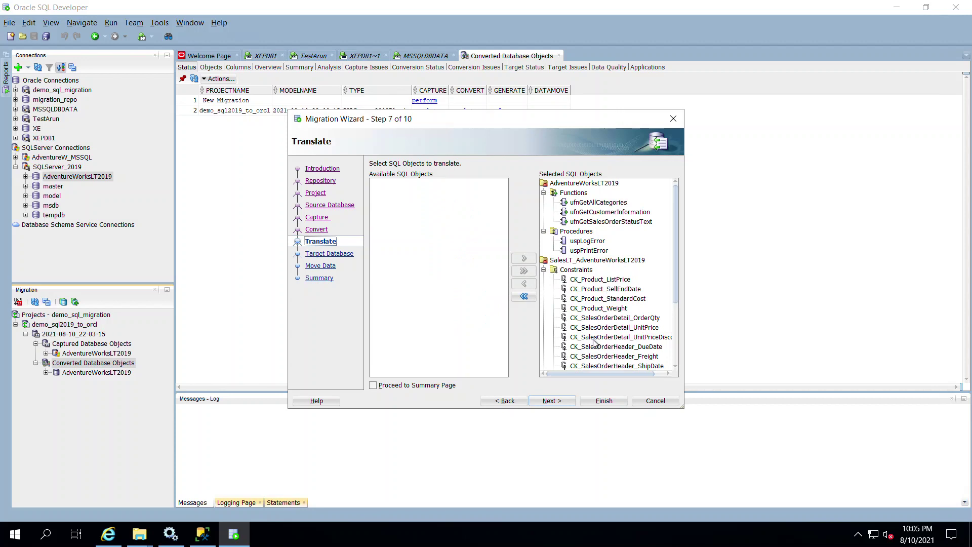
click(551, 401)
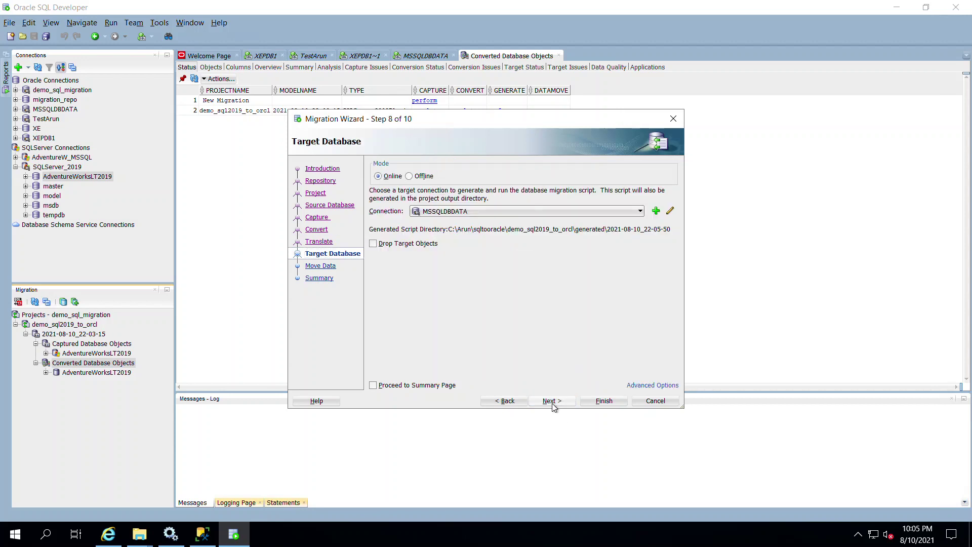
Step: Keep MSSQLDBDATA as target, test its connection, and connect back to the wizard
click(462, 215)
click(461, 215)
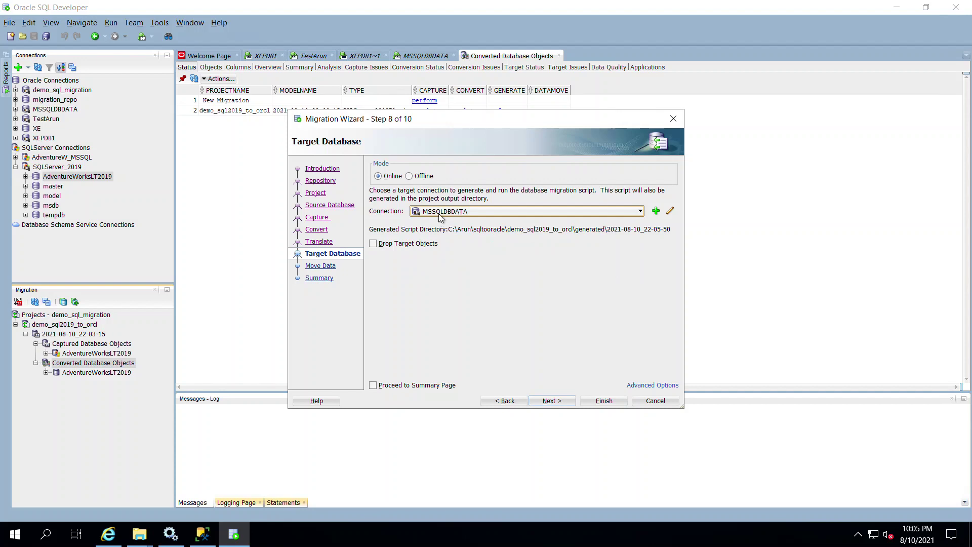
click(670, 210)
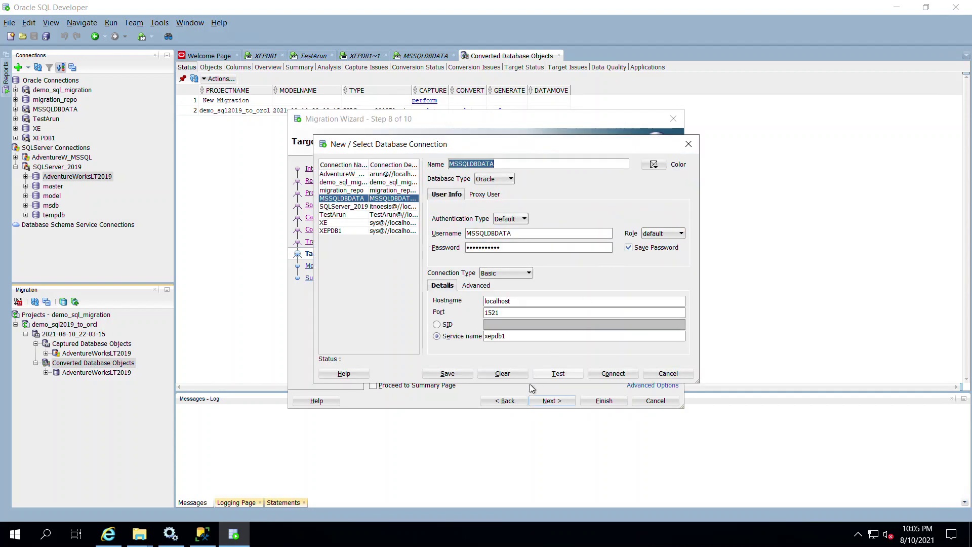
click(556, 376)
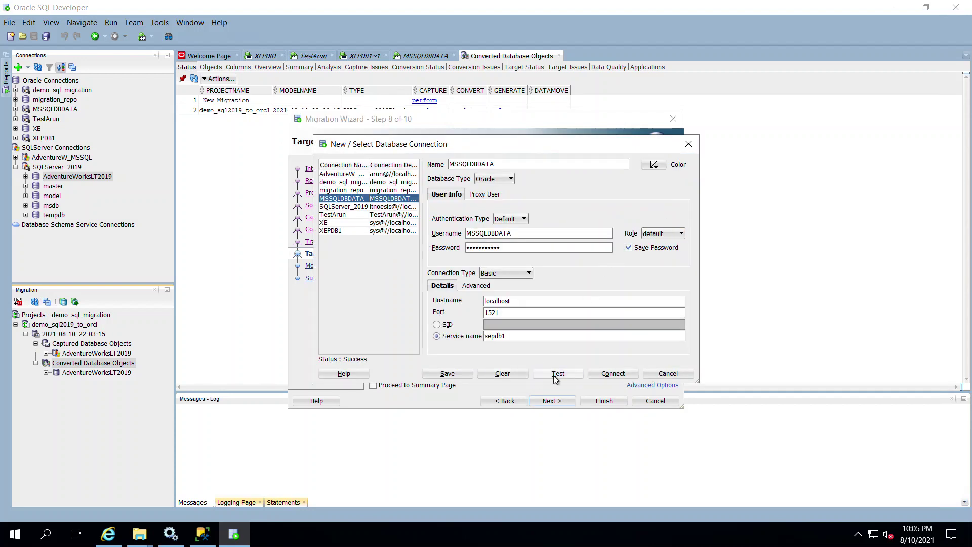
click(668, 374)
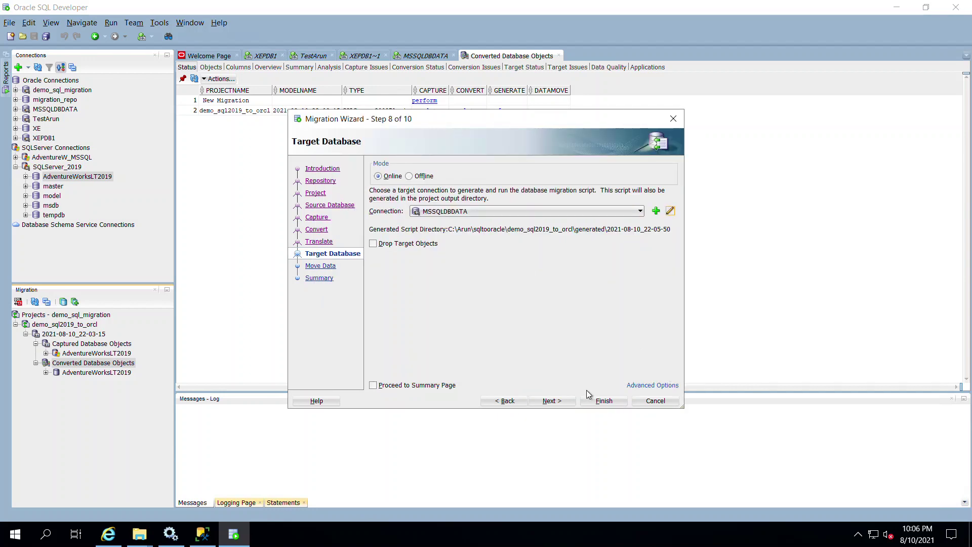
click(670, 211)
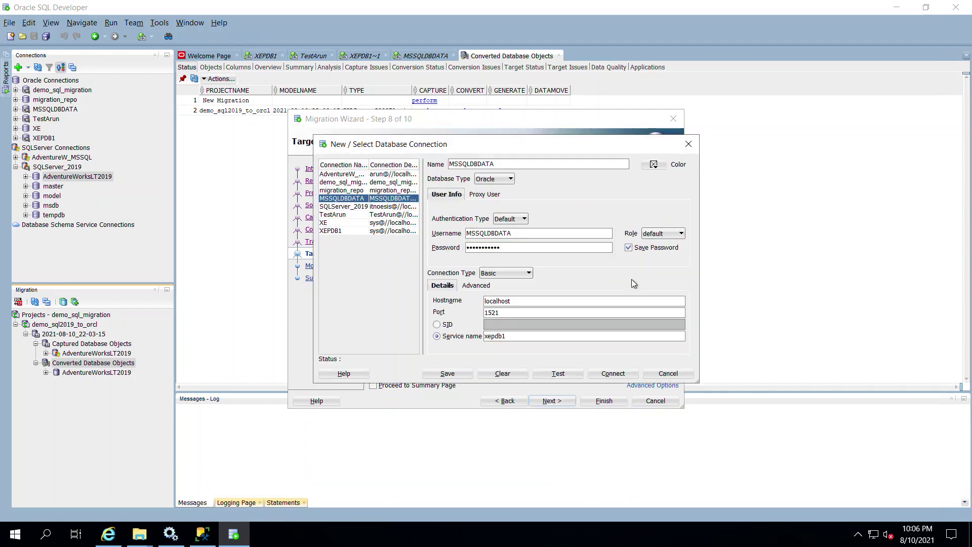
click(555, 375)
click(617, 373)
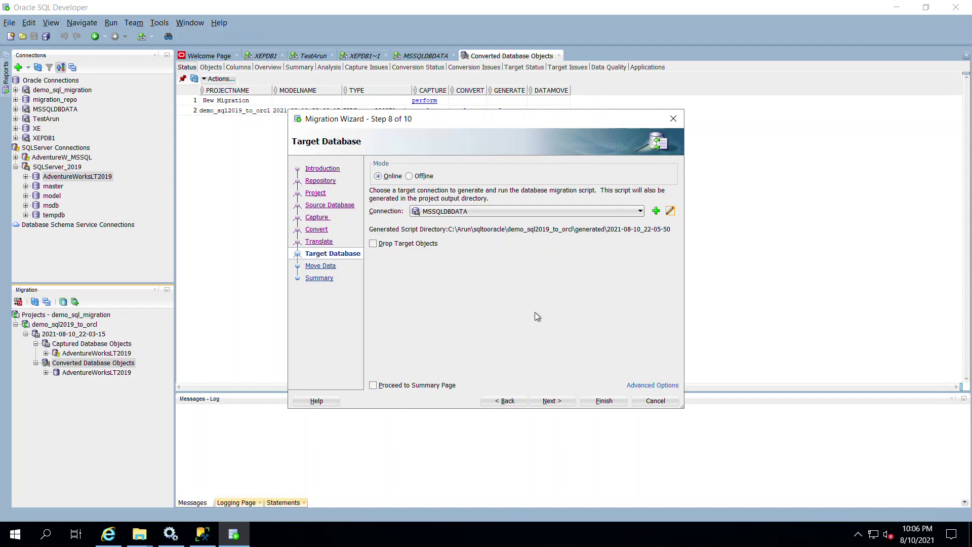
Step: Keep Move Data in Online mode from SQLServer_2019 to MSSQLDBDATA and run the migration
click(560, 402)
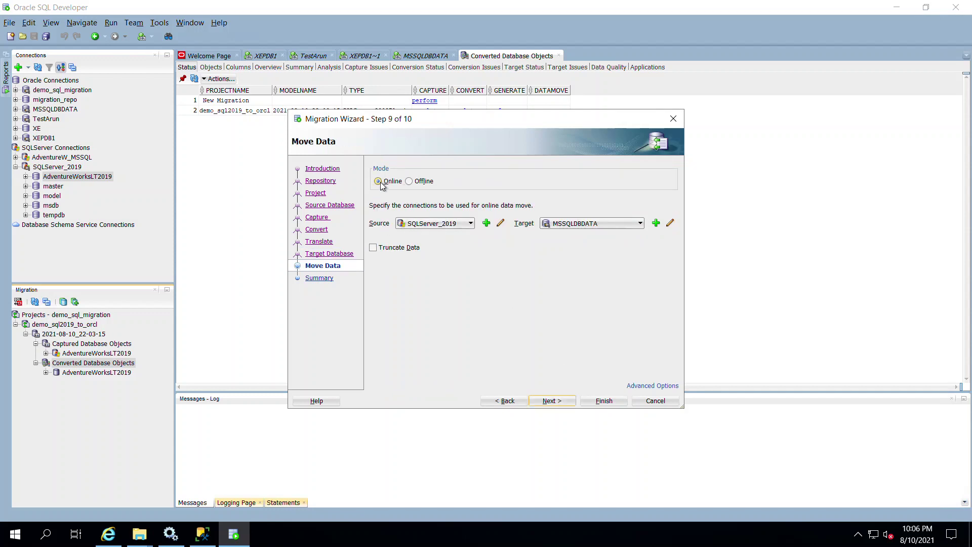
click(409, 182)
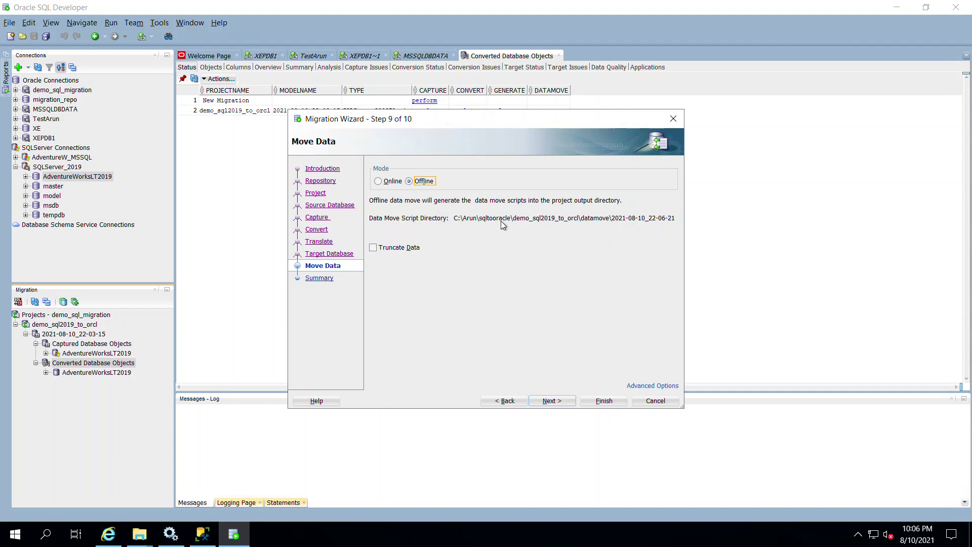
click(386, 183)
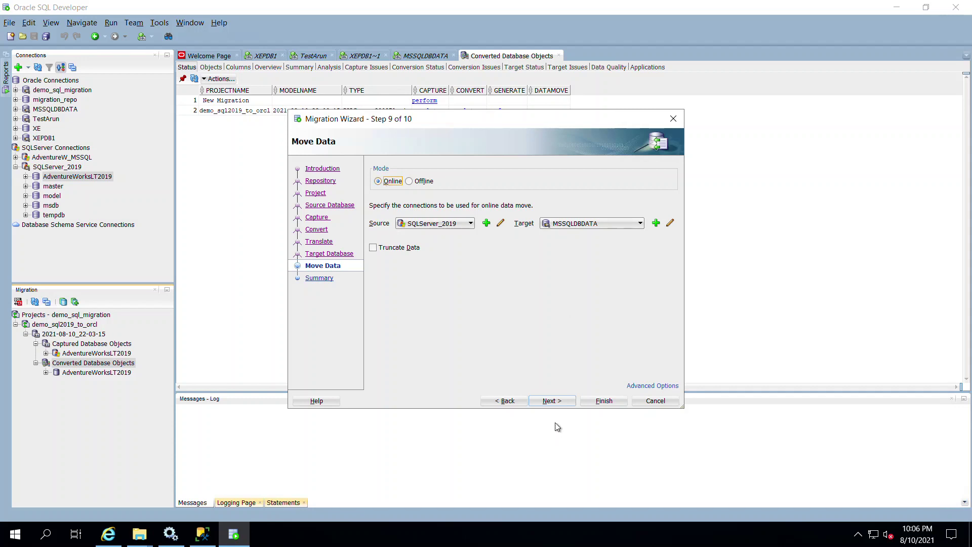
click(559, 401)
click(596, 401)
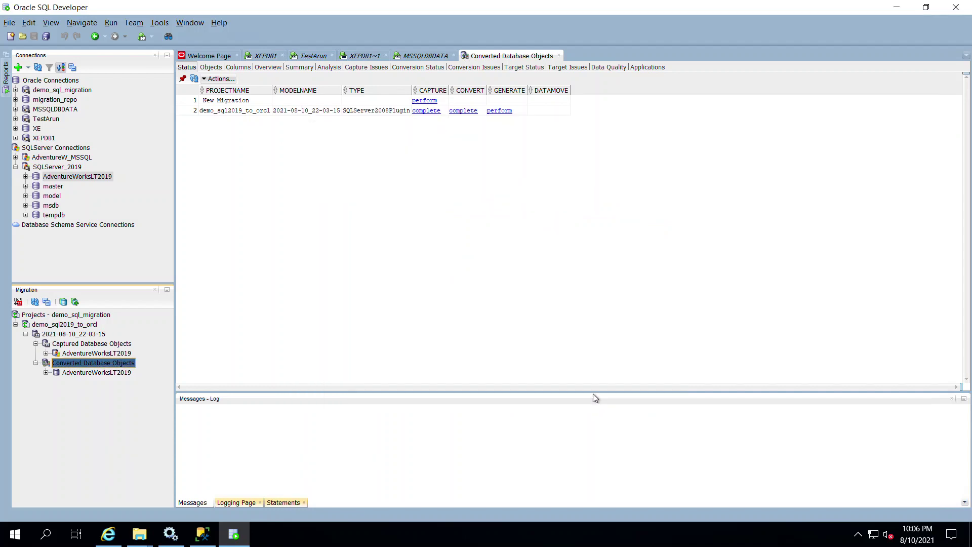